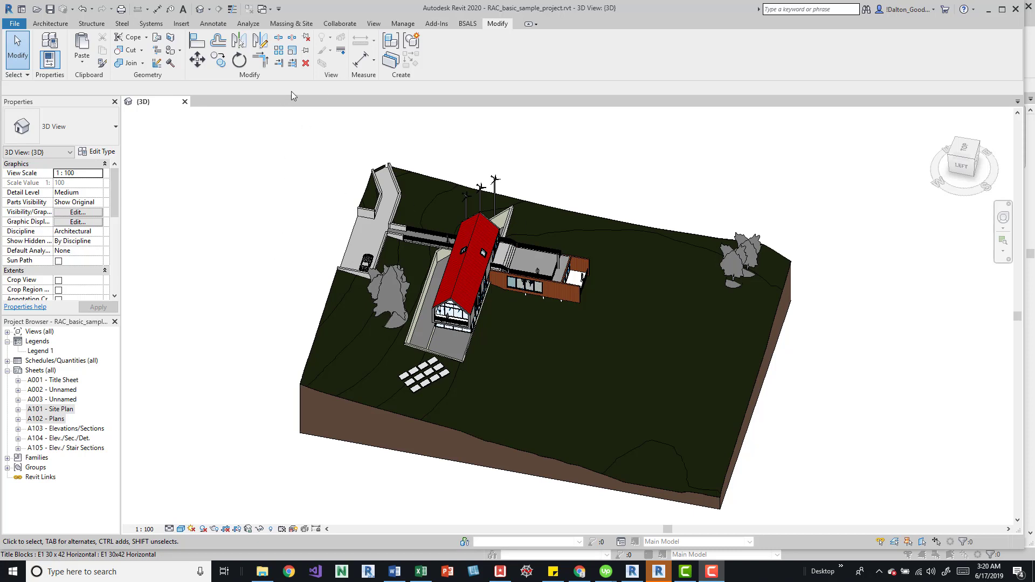
# Add the Navisworks file rac_basic_sample_project.nwc to the project as a coordination model, positioned Origin to Origin
pyautogui.click(340, 23)
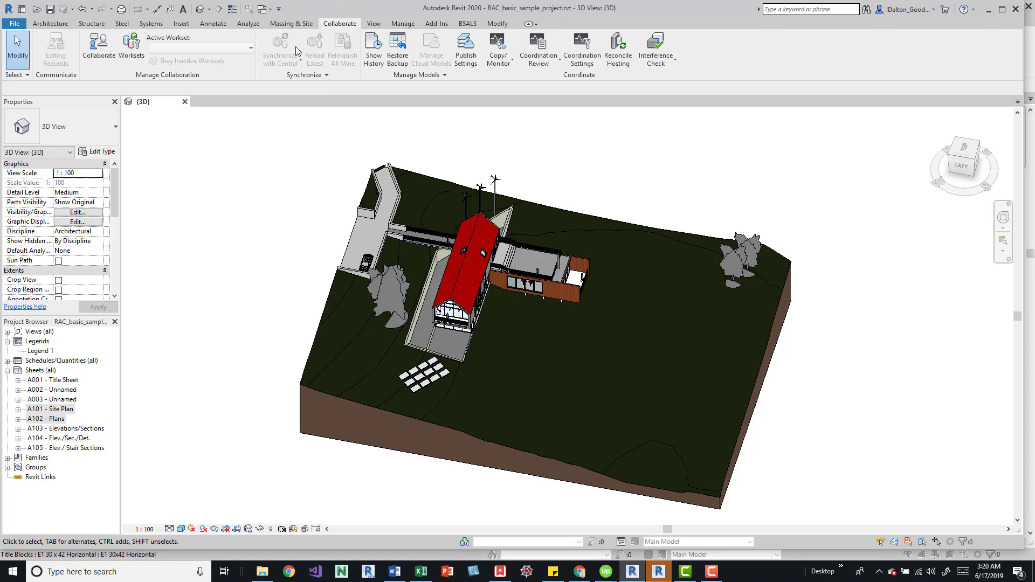
pyautogui.click(182, 23)
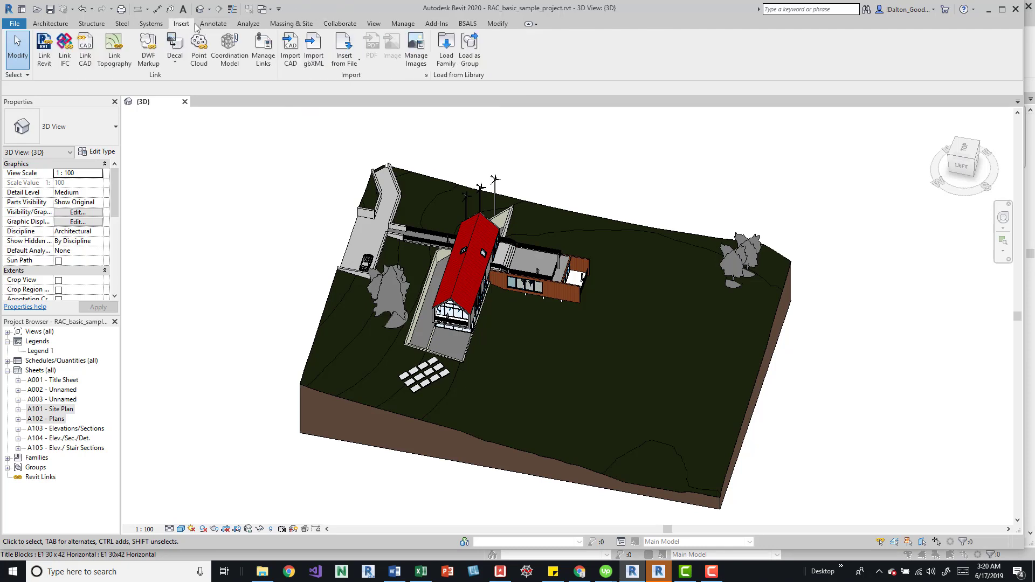
pyautogui.click(233, 53)
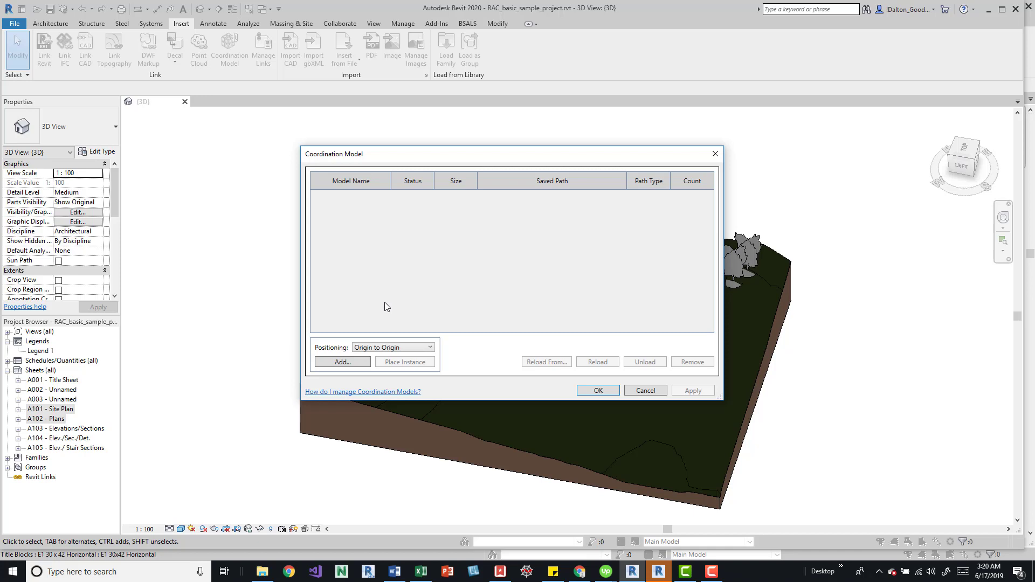
pyautogui.click(343, 362)
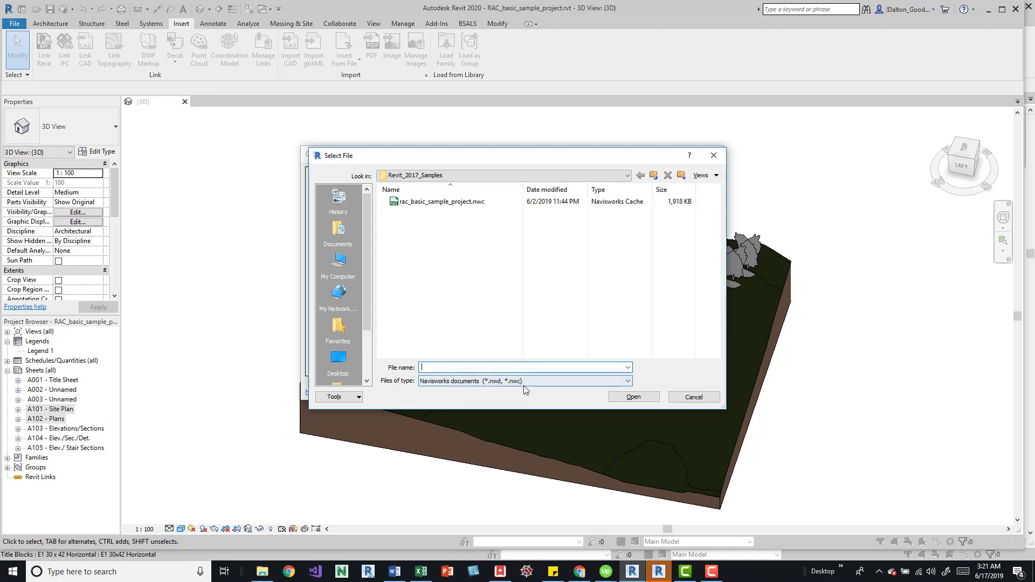
pyautogui.click(462, 209)
pyautogui.click(632, 397)
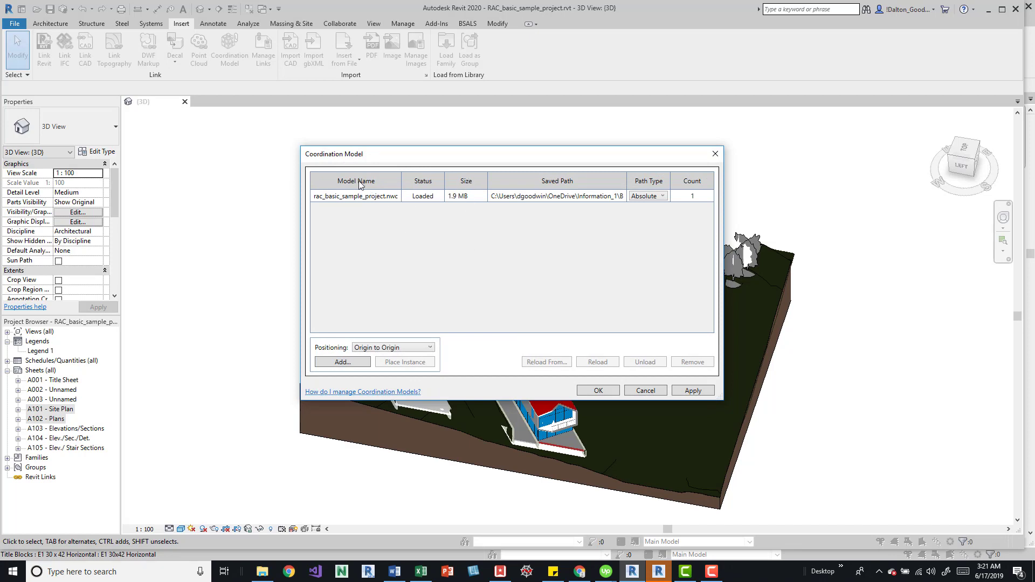
# Review the positioning options for the added coordination model, keep Origin to Origin and confirm the link
pyautogui.click(691, 195)
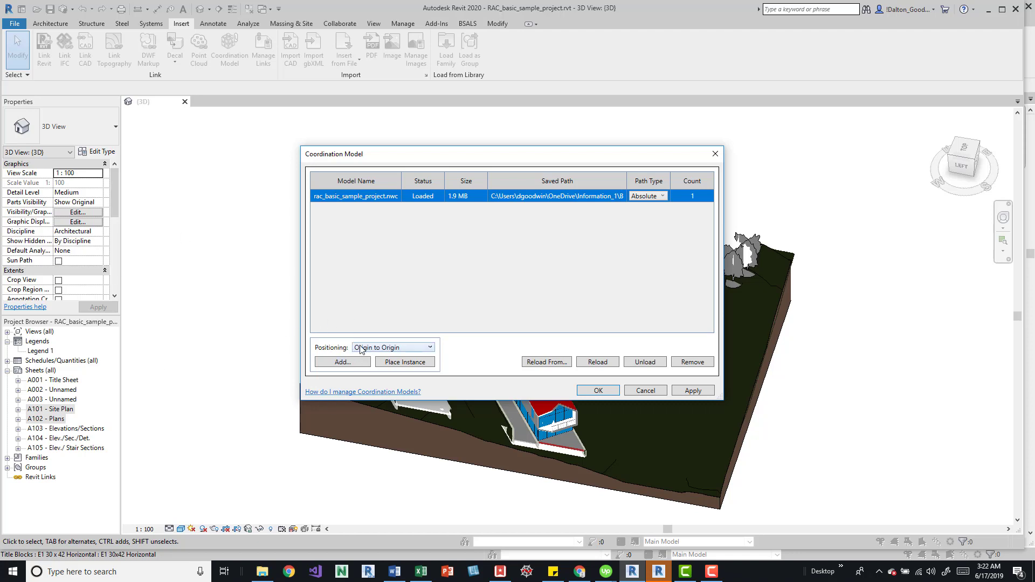
pyautogui.click(378, 347)
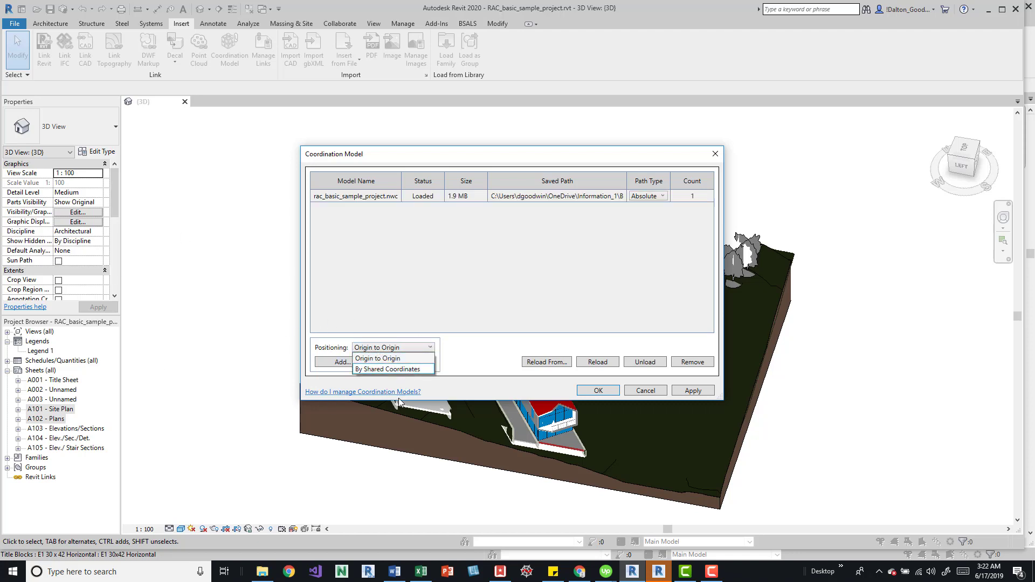
pyautogui.click(467, 295)
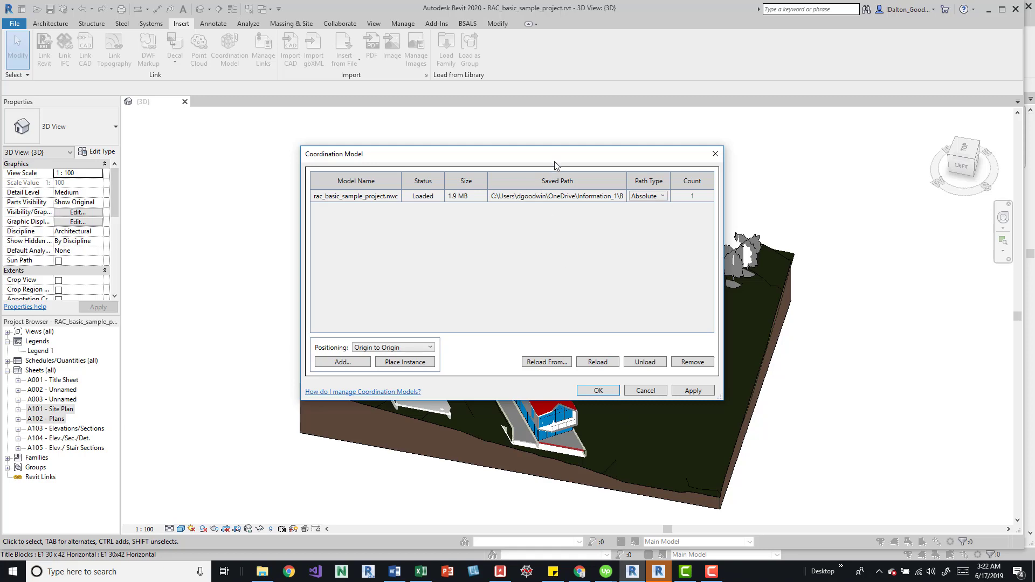
pyautogui.moveTo(556, 162); pyautogui.dragTo(481, 96)
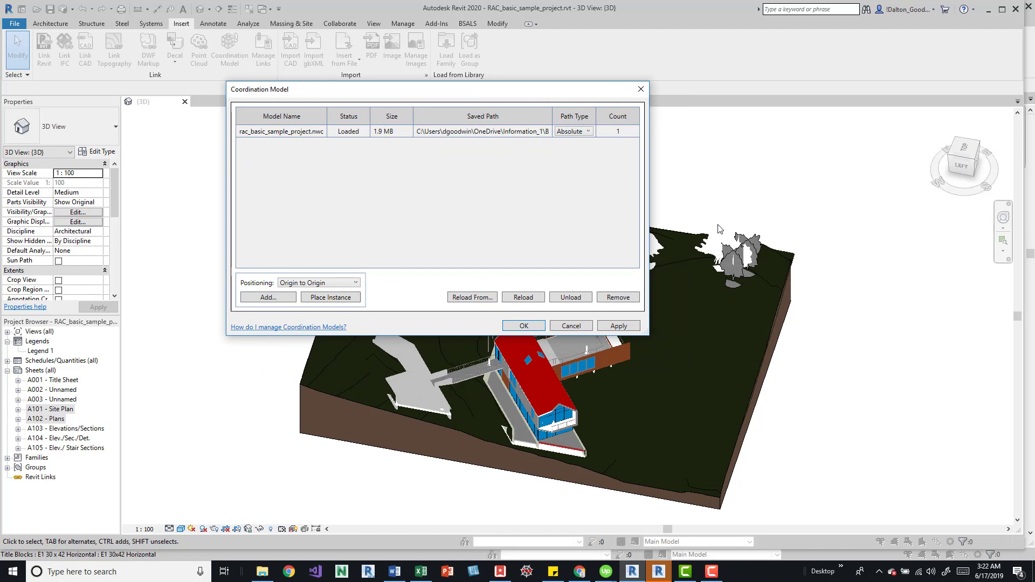
pyautogui.moveTo(510, 86); pyautogui.dragTo(474, 109)
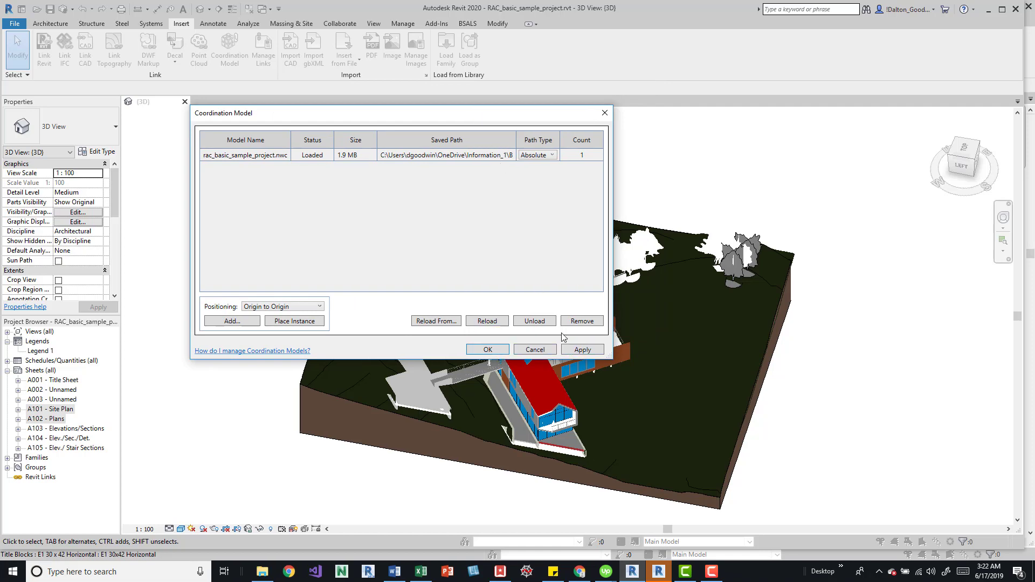
pyautogui.click(488, 350)
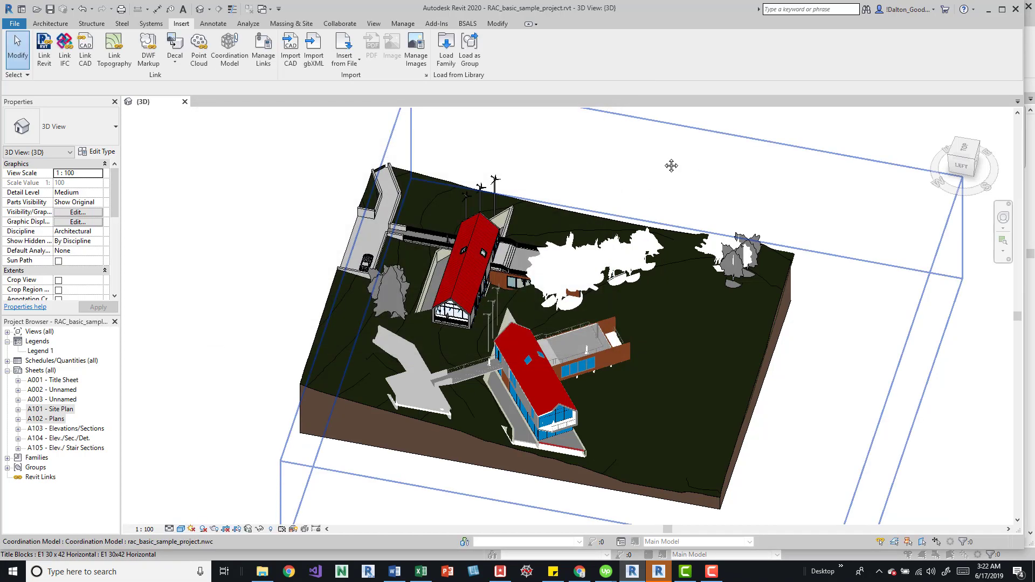
# Turn off the section box of the 3D view so the linked model's site displays in full
pyautogui.click(526, 389)
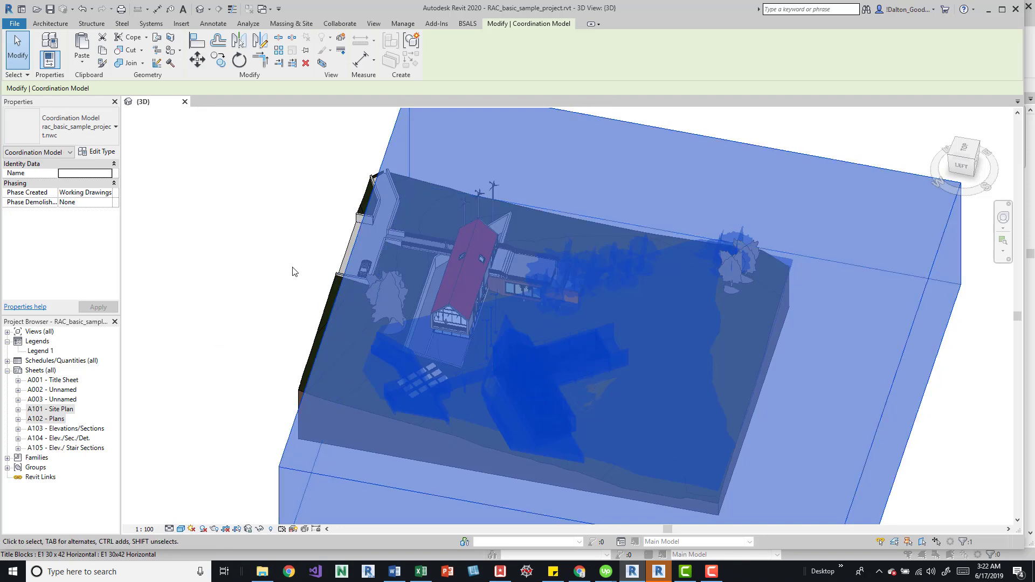
pyautogui.click(258, 350)
pyautogui.keyDown('shift'); pyautogui.moveTo(289, 340); pyautogui.dragTo(458, 377, button='middle'); pyautogui.keyUp('shift')
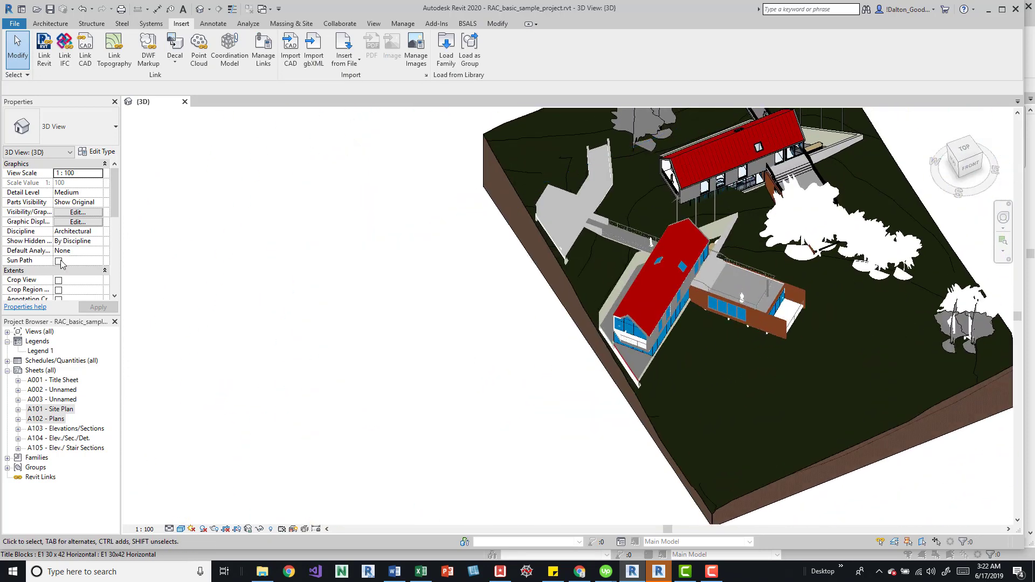
pyautogui.scroll(-3, 64, 264)
pyautogui.click(58, 232)
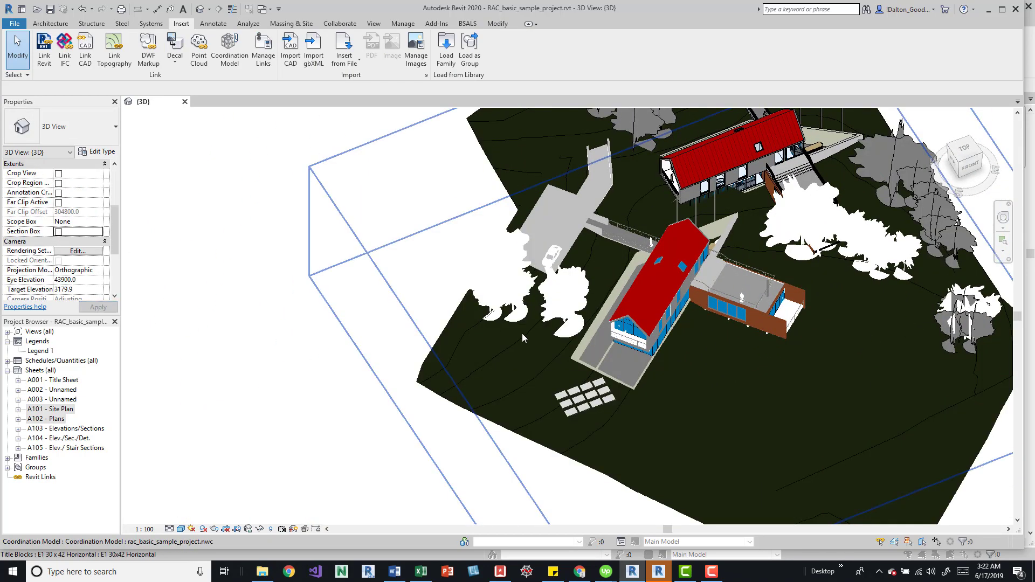
# Move the coordination model away from the host building so that the two sites no longer overlap
pyautogui.moveTo(519, 335); pyautogui.dragTo(297, 326, button='middle')
pyautogui.scroll(-3, 399, 382)
pyautogui.click(399, 382)
pyautogui.moveTo(297, 326); pyautogui.dragTo(291, 323)
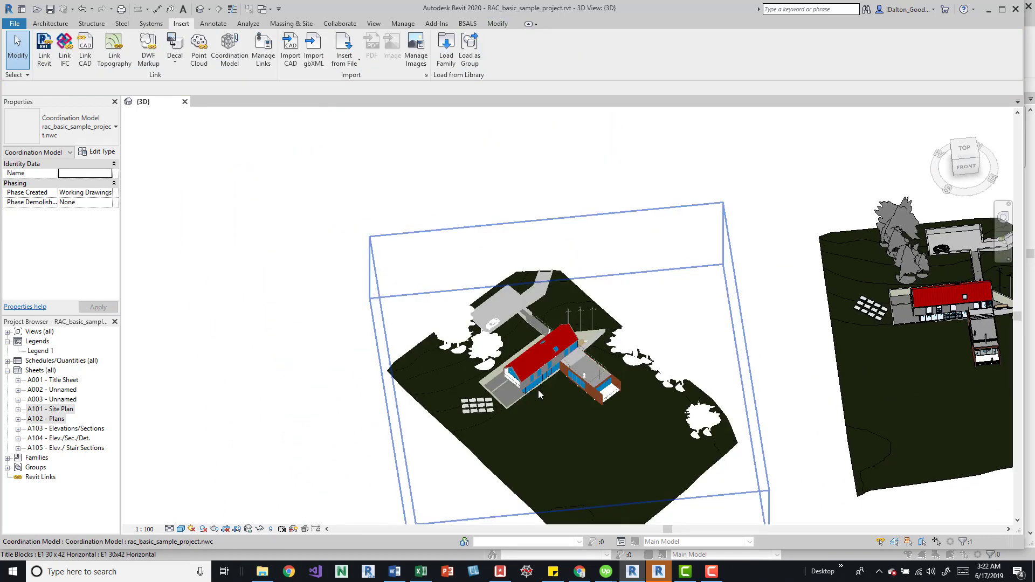
# Copy the coordination model into the empty area behind the original instance
pyautogui.click(563, 388)
pyautogui.press('c')
pyautogui.press('o')
pyautogui.click(559, 372)
pyautogui.keyDown('ctrl'); pyautogui.scroll(3, 486, 280); pyautogui.keyUp('ctrl')
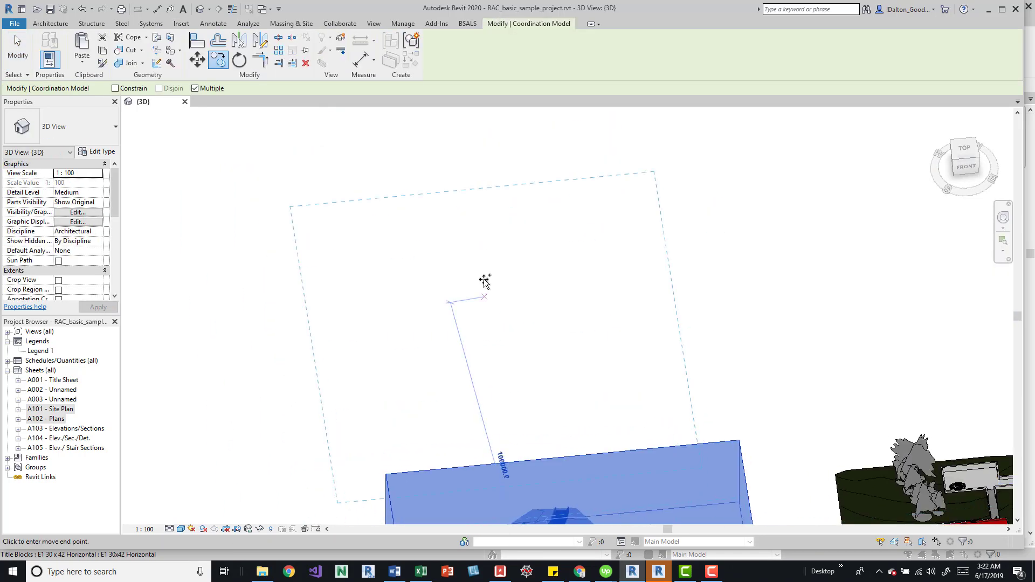
pyautogui.click(475, 257)
pyautogui.press('Escape')
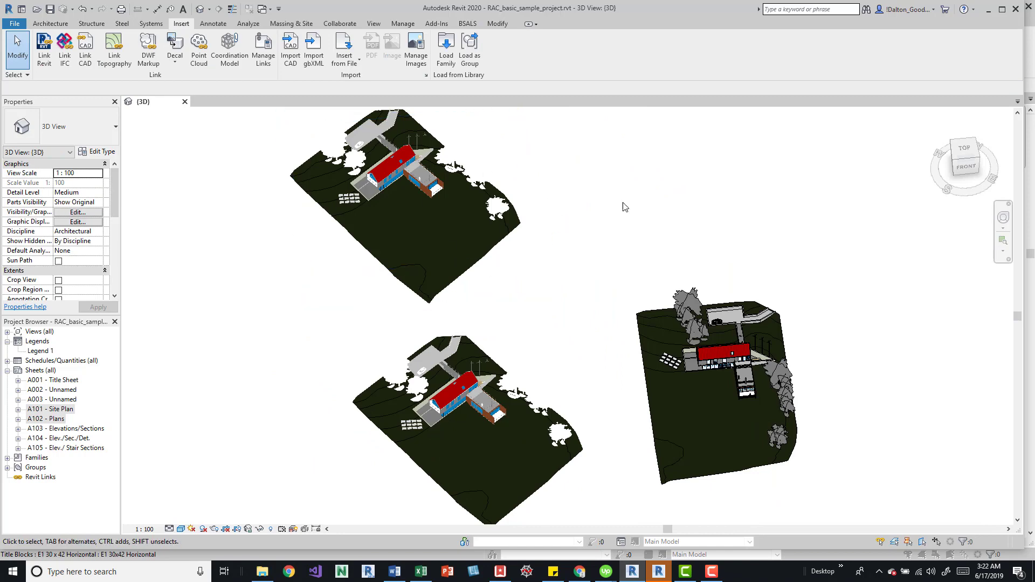
# Check the coordination models in the view's visibility overrides and the instance count in the coordination model manager
pyautogui.press('v')
pyautogui.press('g')
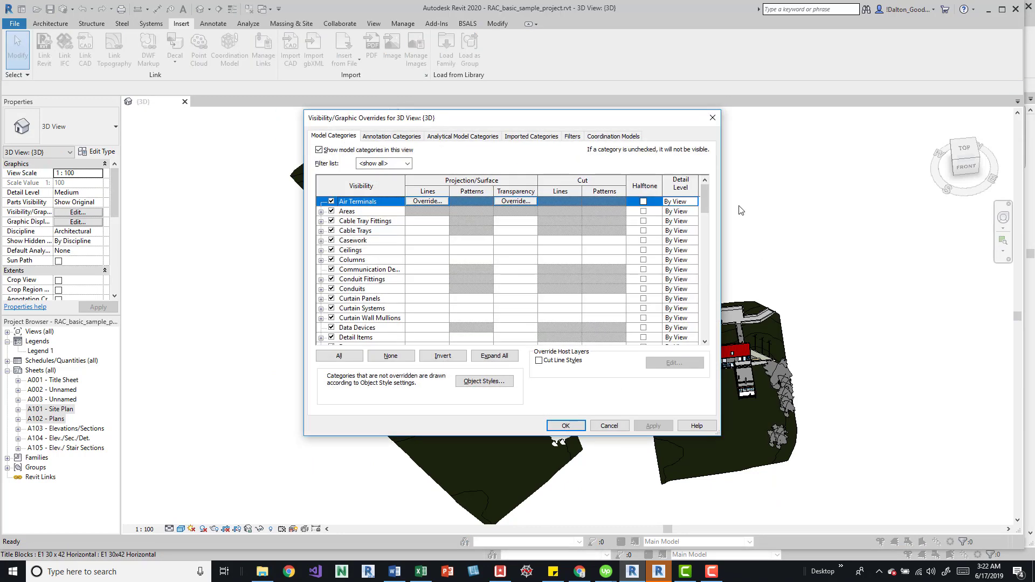
pyautogui.click(613, 136)
pyautogui.press('Return')
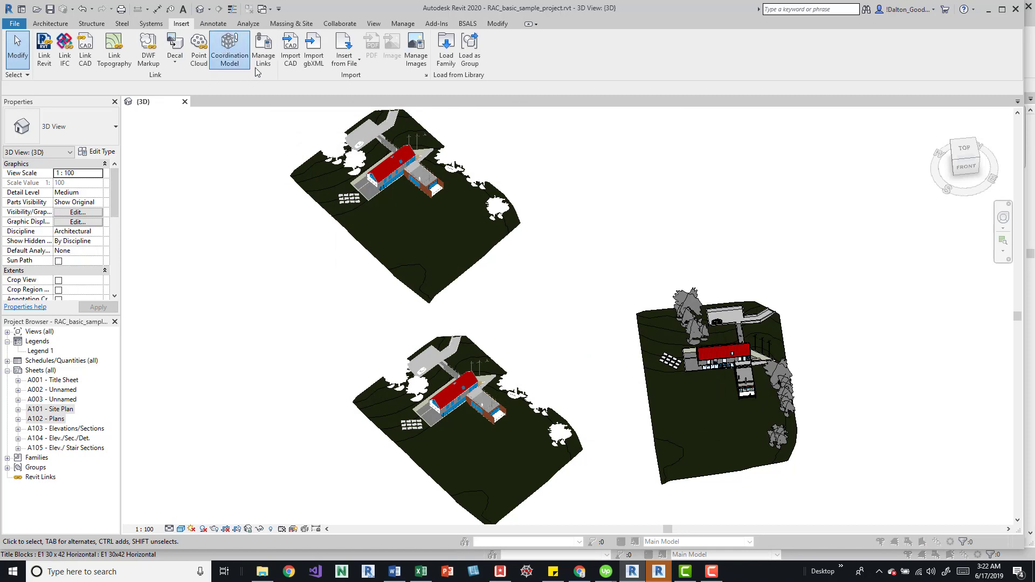
pyautogui.click(229, 49)
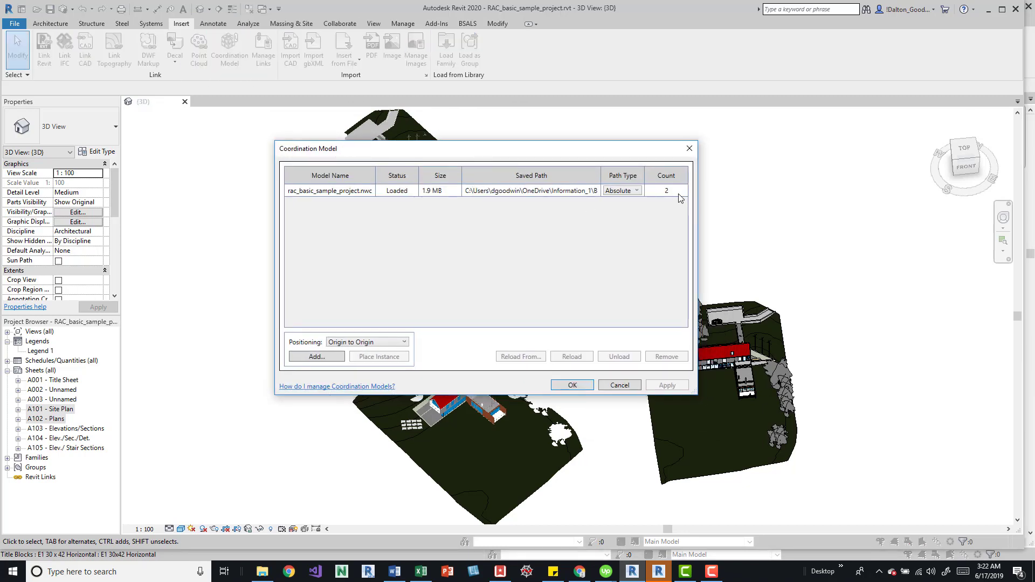
pyautogui.press('Return')
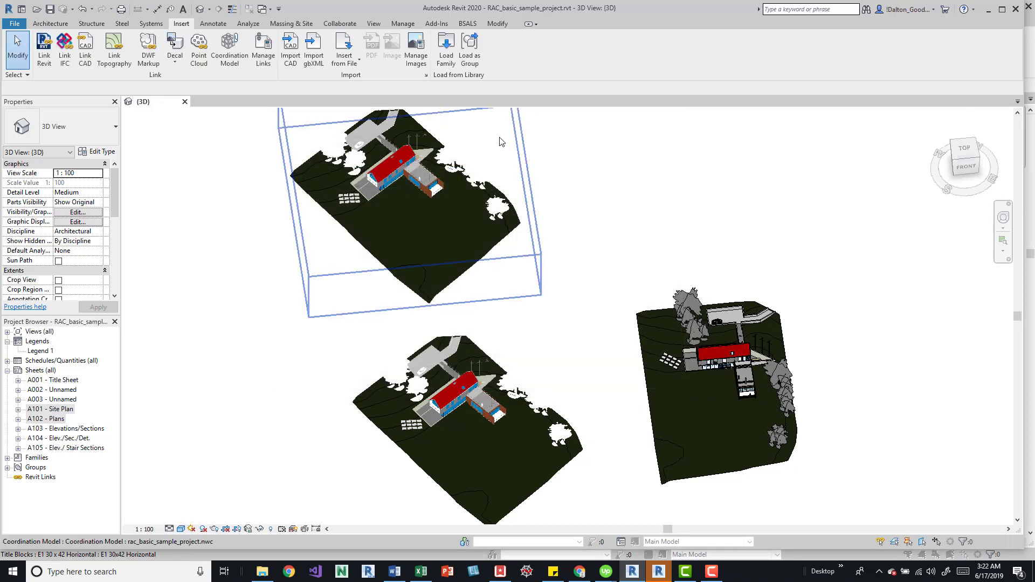
# Delete the copied coordination model instance behind the original
pyautogui.click(441, 196)
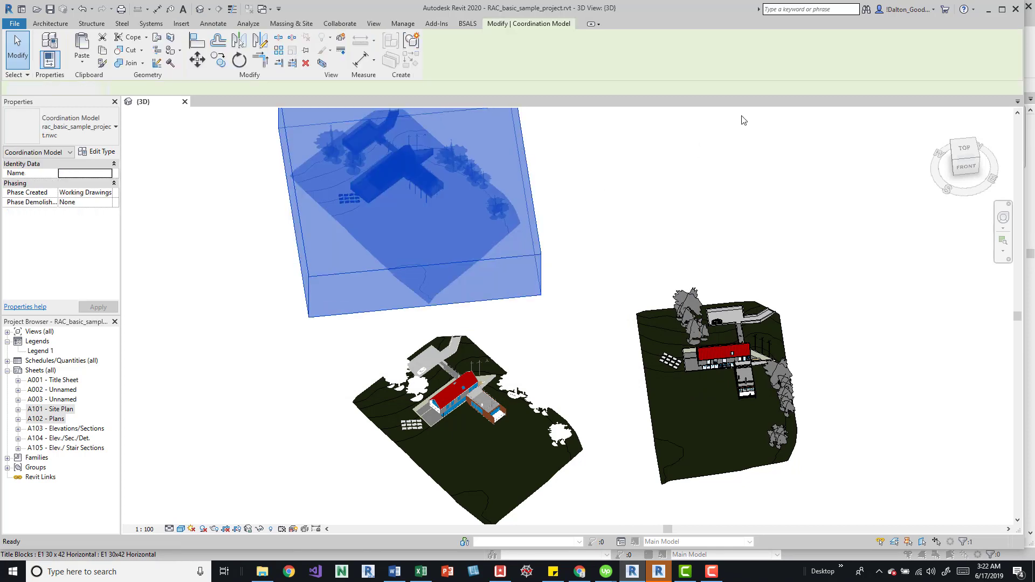
pyautogui.press('Delete')
# Select the remaining coordination model and examine which parts of it can be picked in the 3D view
pyautogui.click(471, 368)
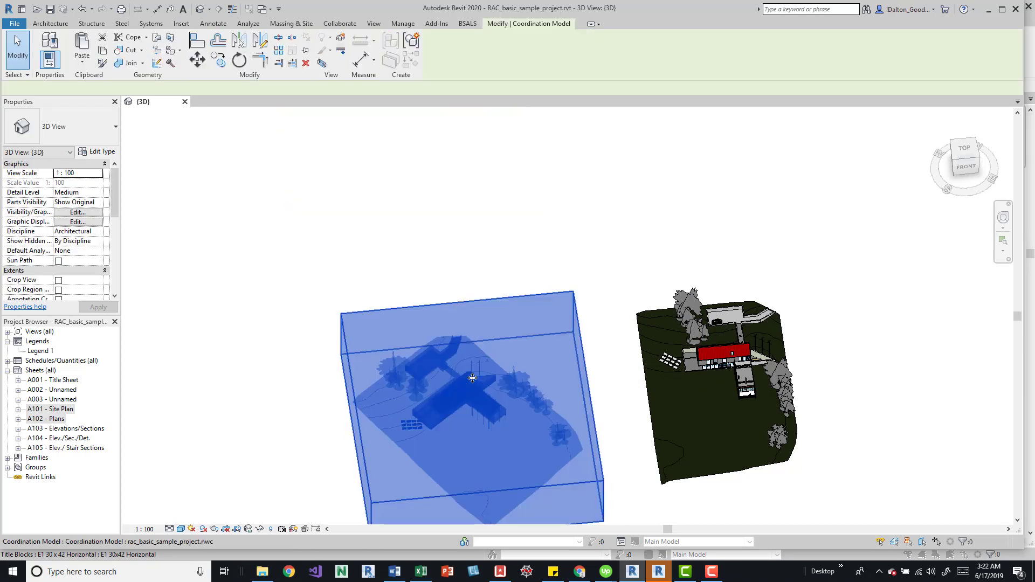
pyautogui.moveTo(471, 368); pyautogui.dragTo(471, 244, button='middle')
pyautogui.press('Escape')
pyautogui.scroll(4, 502, 273)
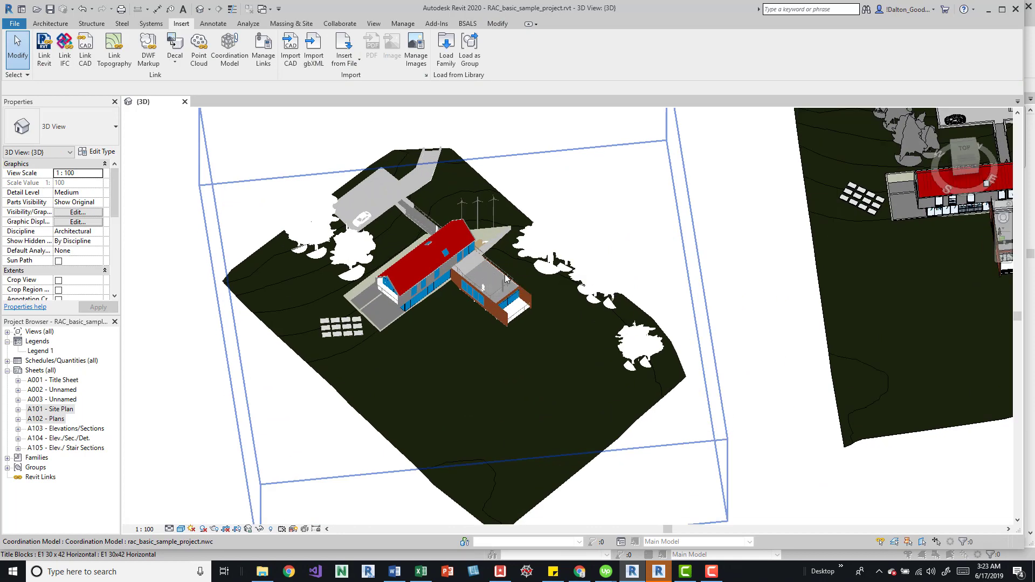
pyautogui.click(476, 253)
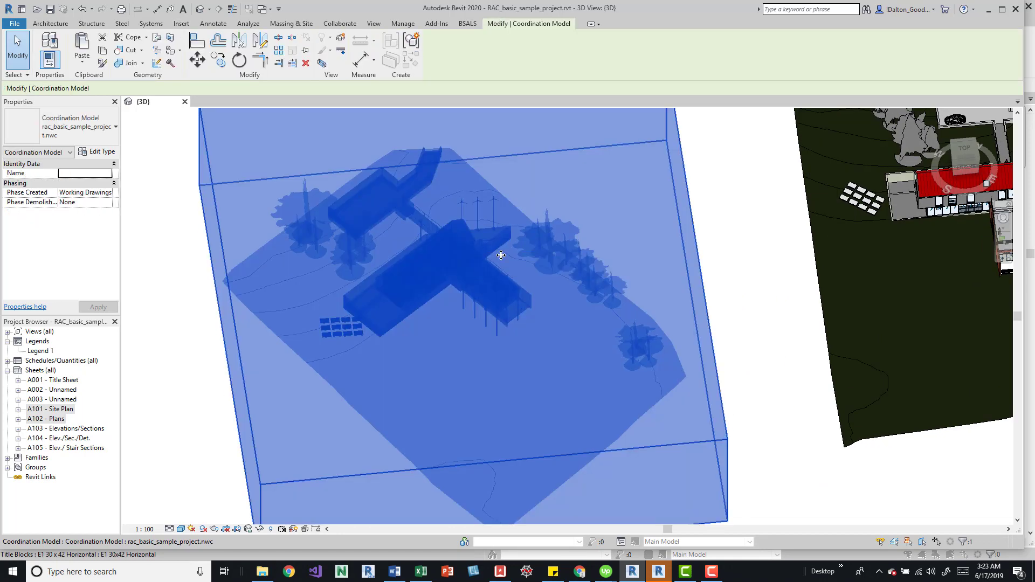
pyautogui.scroll(-3, 512, 254)
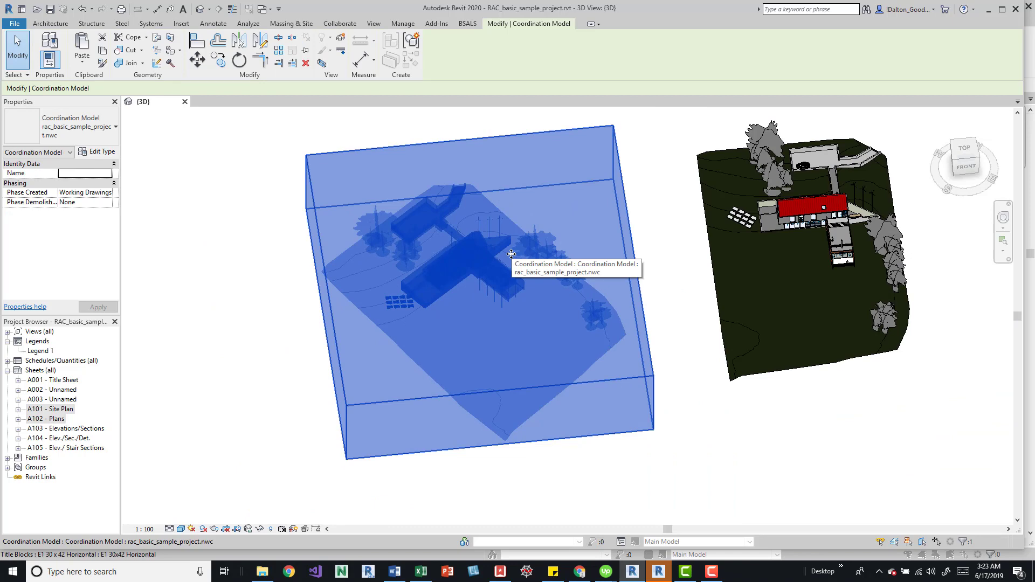
pyautogui.press('Escape')
pyautogui.click(512, 254)
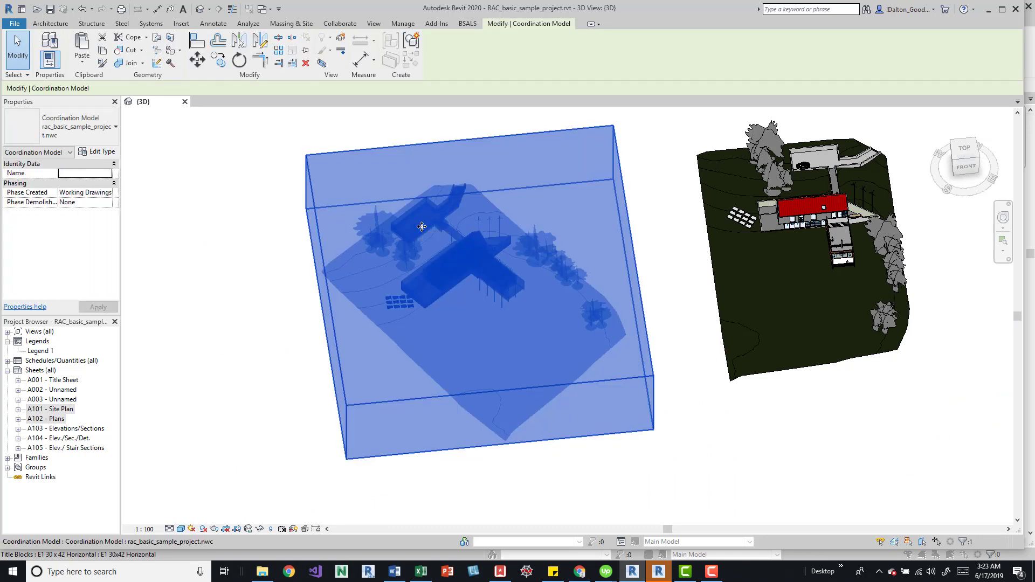
pyautogui.press('Escape')
# Override the surface transparency of rac_basic_sample_project.nwc to 40 in the 3D view, keeping the model visible
pyautogui.press('v')
pyautogui.press('v')
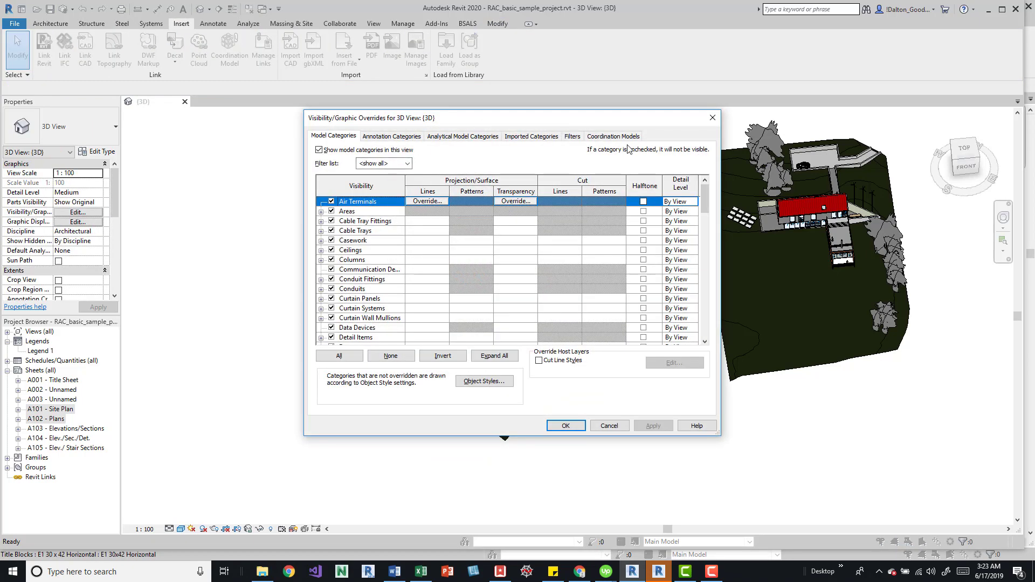
pyautogui.click(621, 137)
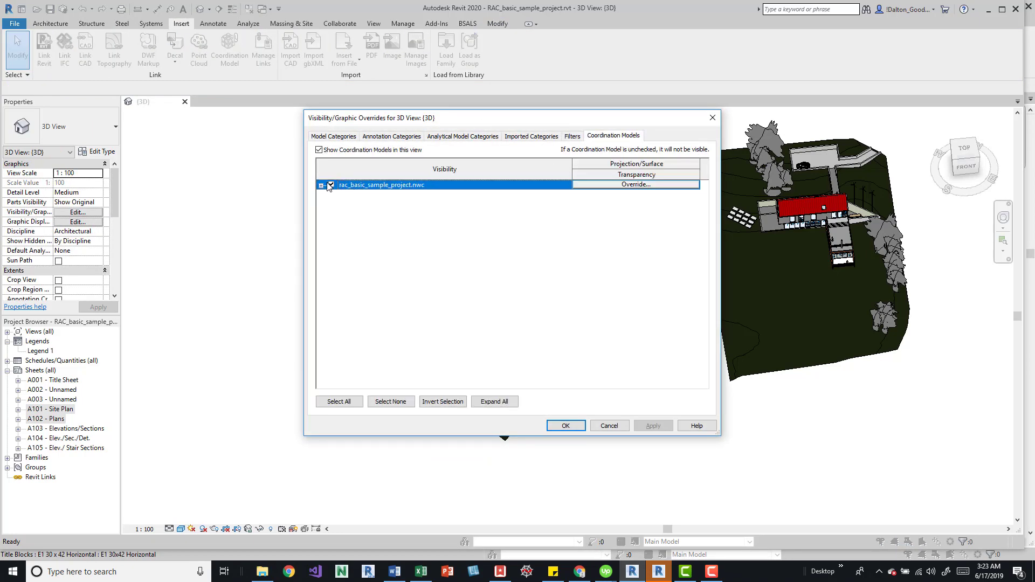
pyautogui.click(322, 186)
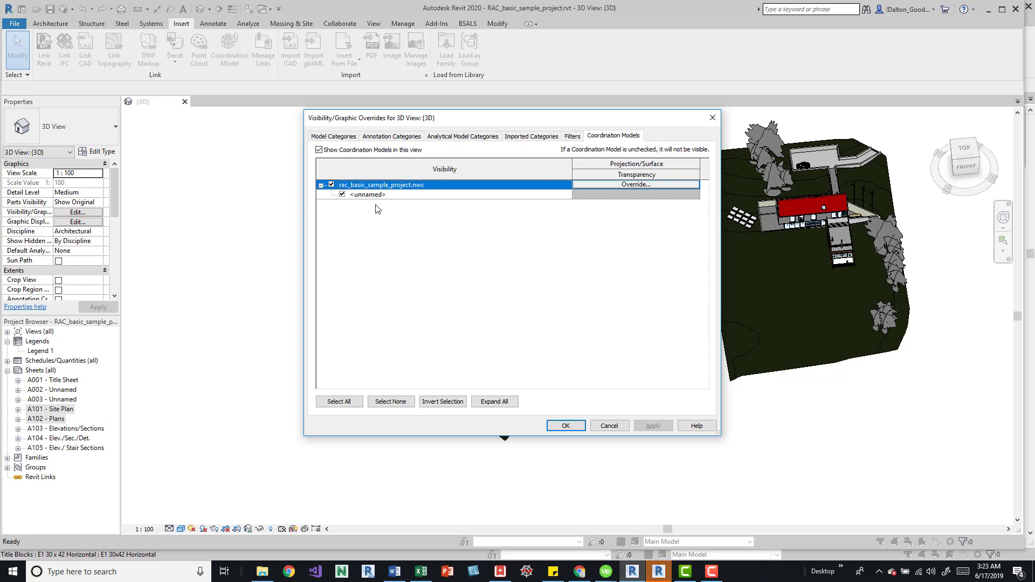
pyautogui.click(332, 184)
pyautogui.click(331, 185)
pyautogui.click(628, 184)
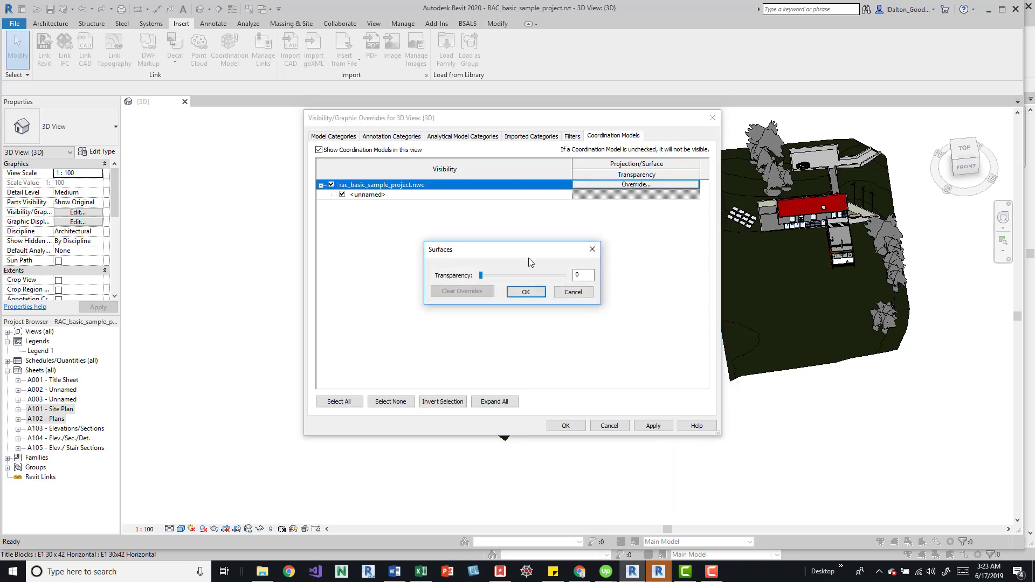
pyautogui.moveTo(482, 276); pyautogui.dragTo(516, 280)
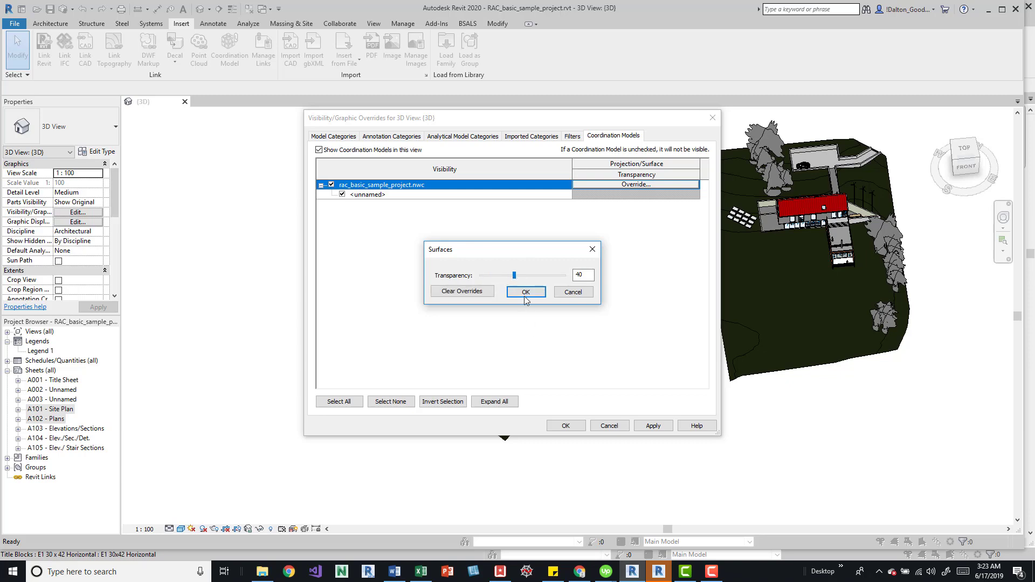
pyautogui.click(524, 293)
pyautogui.click(566, 426)
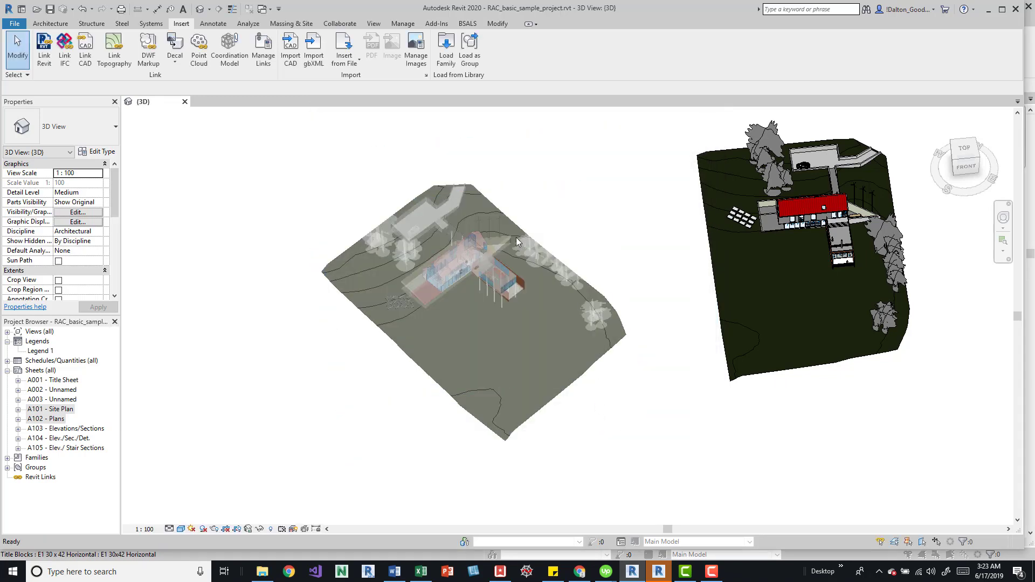
# Open the Level 1 floor plan to view the coordination model in plan
pyautogui.click(466, 224)
pyautogui.keyDown('shift'); pyautogui.moveTo(466, 225); pyautogui.dragTo(575, 219, button='middle'); pyautogui.keyUp('shift')
pyautogui.moveTo(673, 171); pyautogui.dragTo(606, 226, button='middle')
pyautogui.press('Escape')
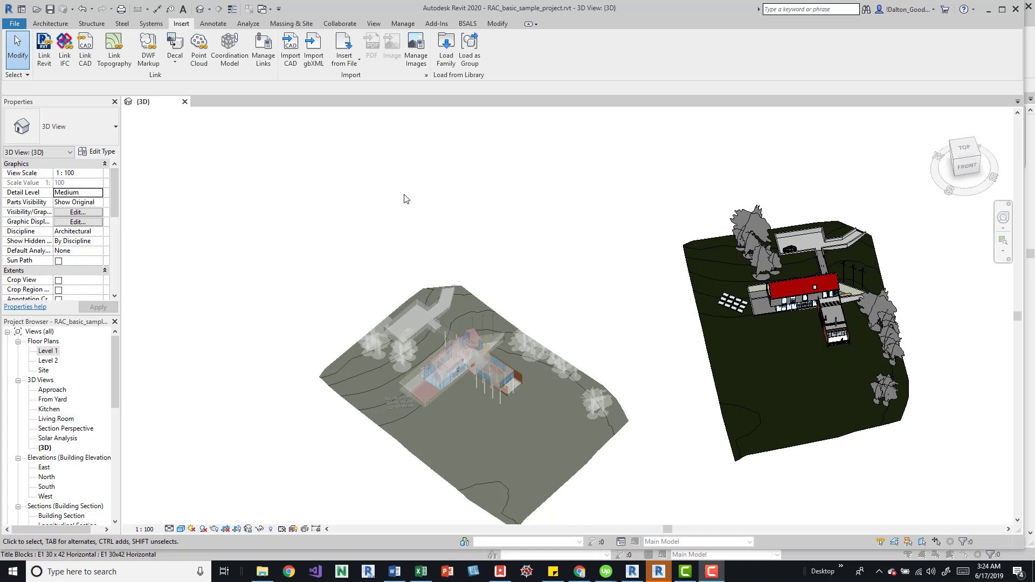
pyautogui.doubleClick(47, 352)
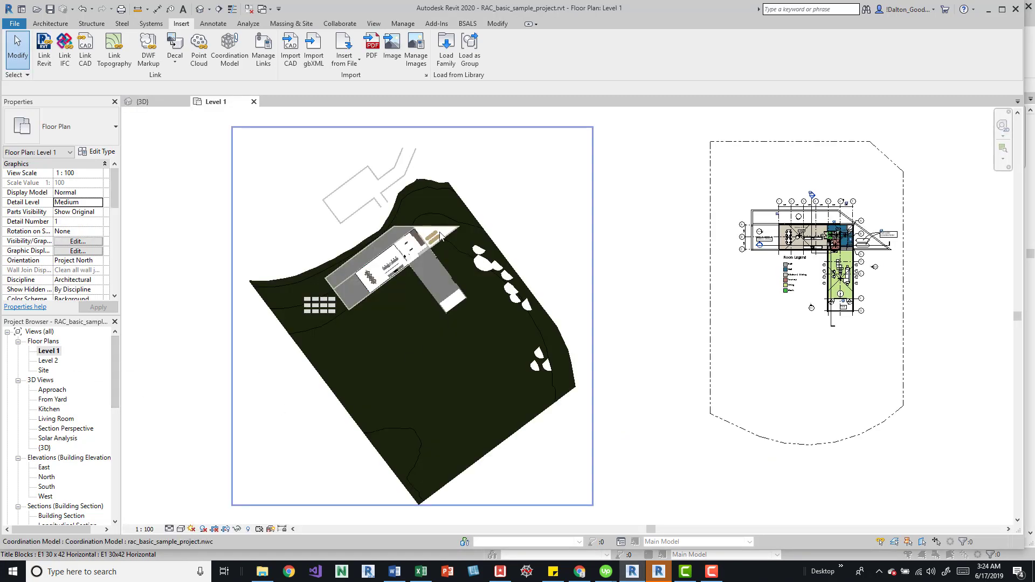
# Move the coordination model in the Level 1 plan so that it partly overlaps the project's site
pyautogui.scroll(2, 415, 253)
pyautogui.scroll(-1, 339, 320)
pyautogui.click(340, 319)
pyautogui.scroll(-2, 339, 319)
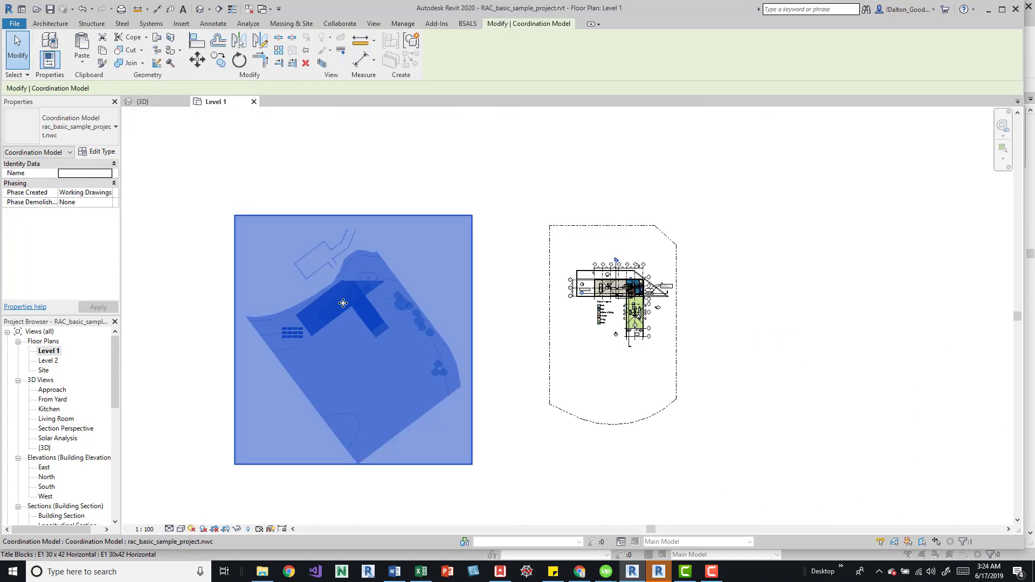
pyautogui.moveTo(339, 320); pyautogui.dragTo(542, 304)
pyautogui.scroll(3, 541, 304)
pyautogui.moveTo(541, 304); pyautogui.dragTo(503, 301, button='middle')
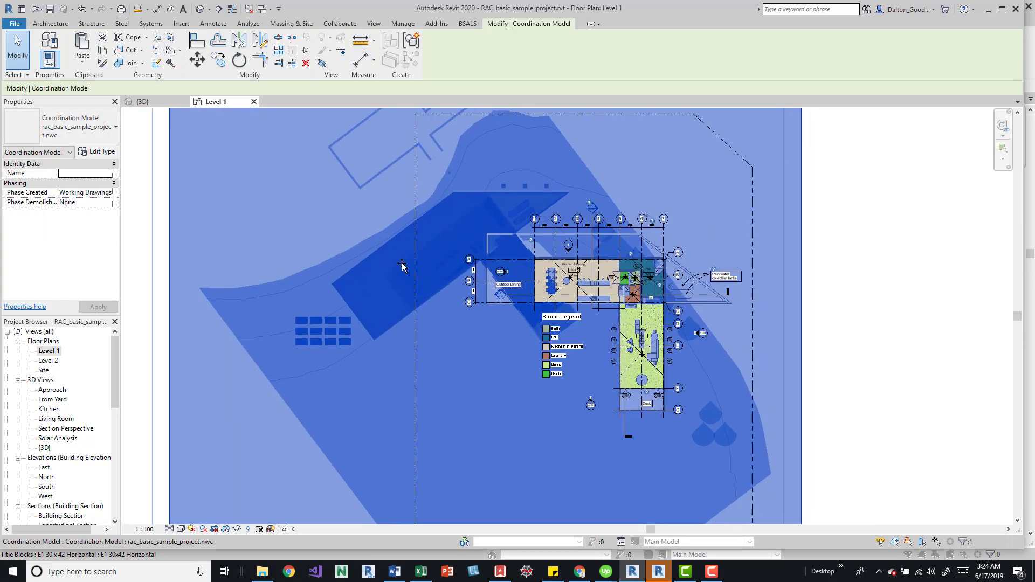
pyautogui.moveTo(503, 301); pyautogui.dragTo(398, 294)
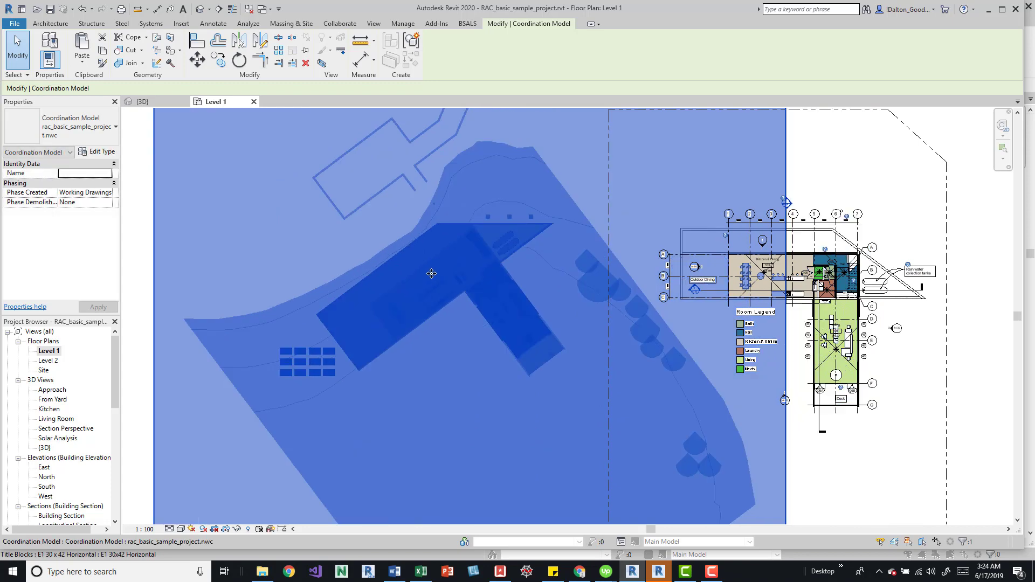
pyautogui.press('Escape')
# Shift the coordination model closer to the project's house in the Level 1 plan
pyautogui.scroll(3, 416, 290)
pyautogui.scroll(3, 442, 297)
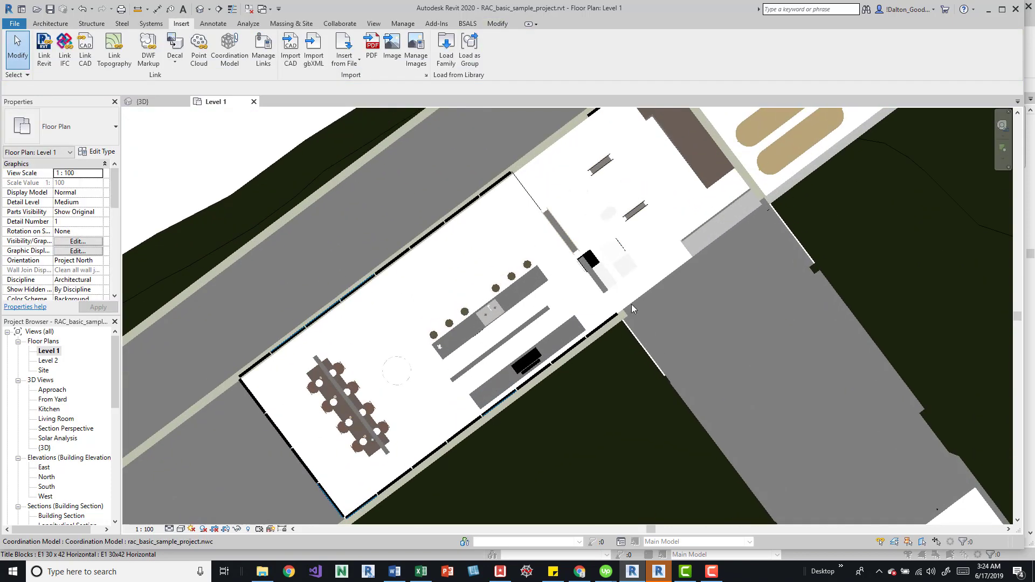
pyautogui.scroll(-3, 465, 283)
pyautogui.scroll(-2, 621, 260)
pyautogui.moveTo(622, 261); pyautogui.dragTo(374, 224, button='middle')
pyautogui.scroll(2, 374, 224)
pyautogui.click(683, 284)
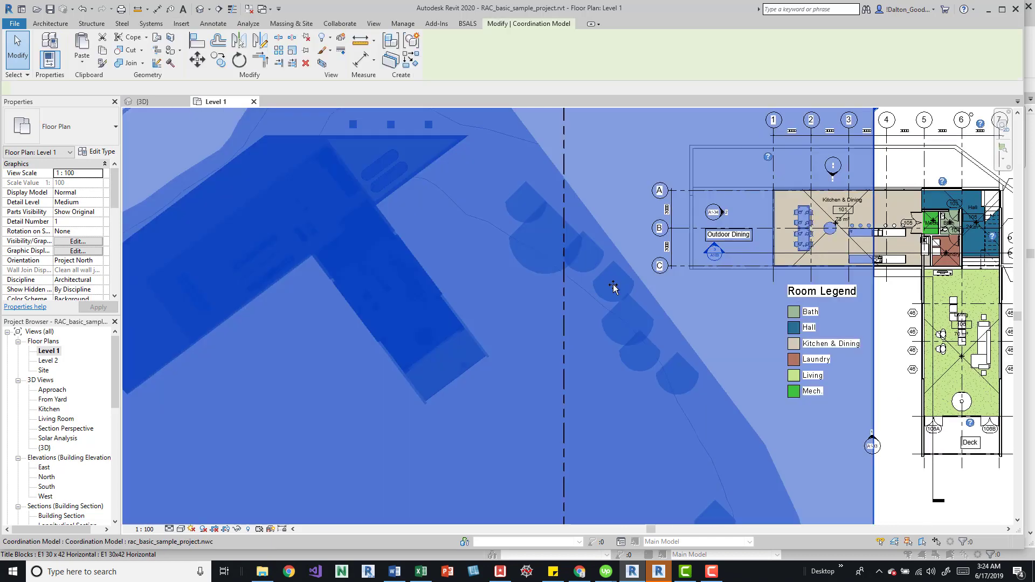
pyautogui.moveTo(690, 290); pyautogui.dragTo(428, 271)
pyautogui.press('Escape')
pyautogui.moveTo(567, 223); pyautogui.dragTo(479, 232, button='middle')
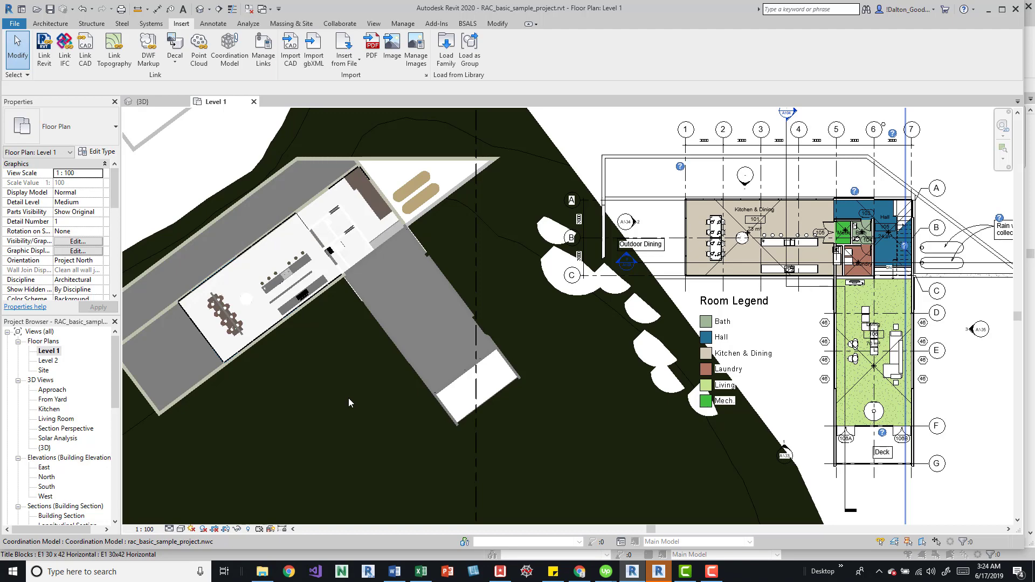
# Examine how the whole coordination model lies relative to the project's floor plan and property line
pyautogui.scroll(-1, 360, 398)
pyautogui.scroll(-1, 442, 273)
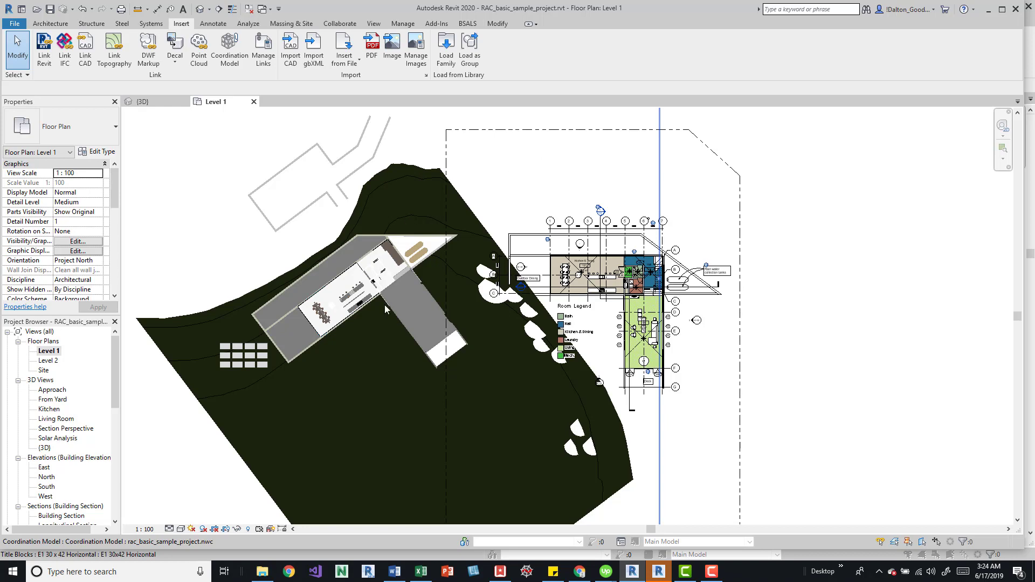
pyautogui.click(334, 261)
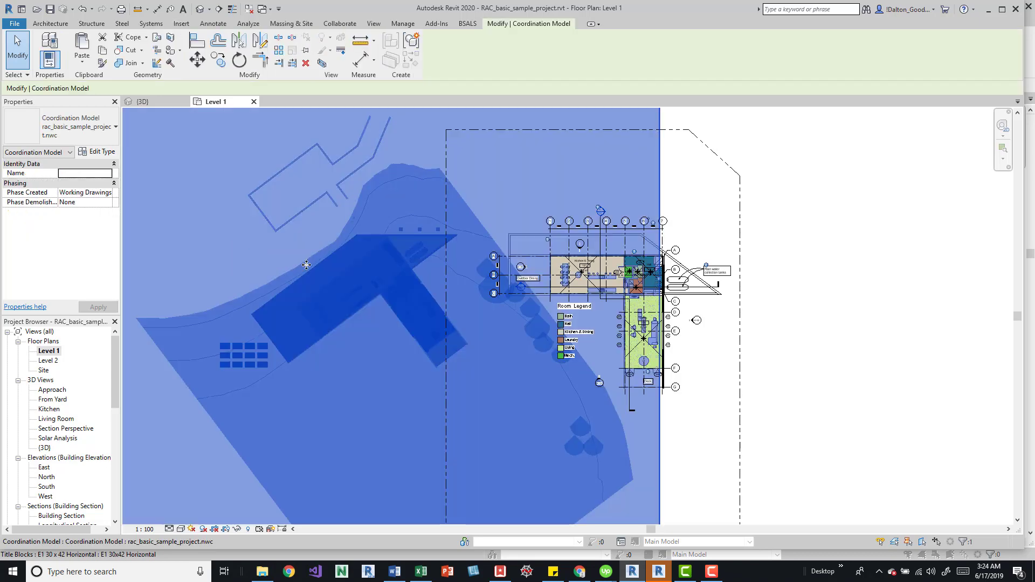
pyautogui.press('Escape')
pyautogui.moveTo(376, 241); pyautogui.dragTo(376, 240, button='middle')
pyautogui.scroll(-3, 373, 247)
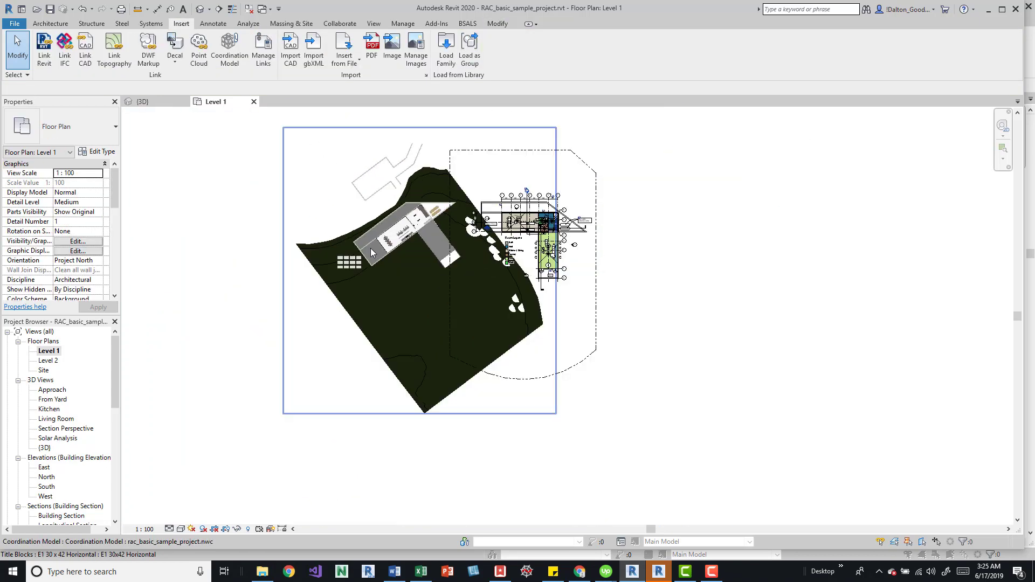
pyautogui.scroll(2, 396, 199)
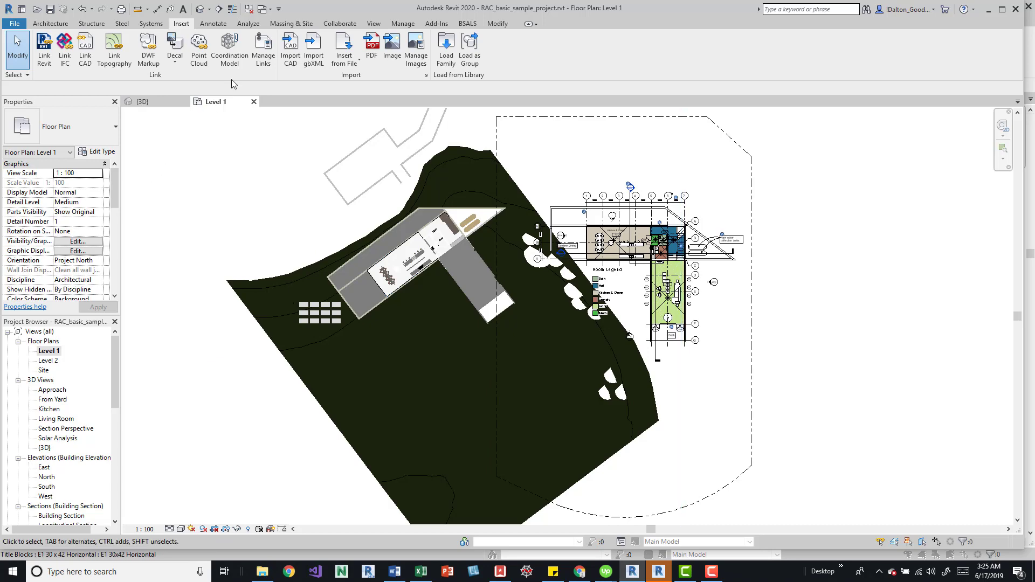
# Return to the 3D view and move the coordination model away from the project's house so it overlaps the site less
pyautogui.click(142, 101)
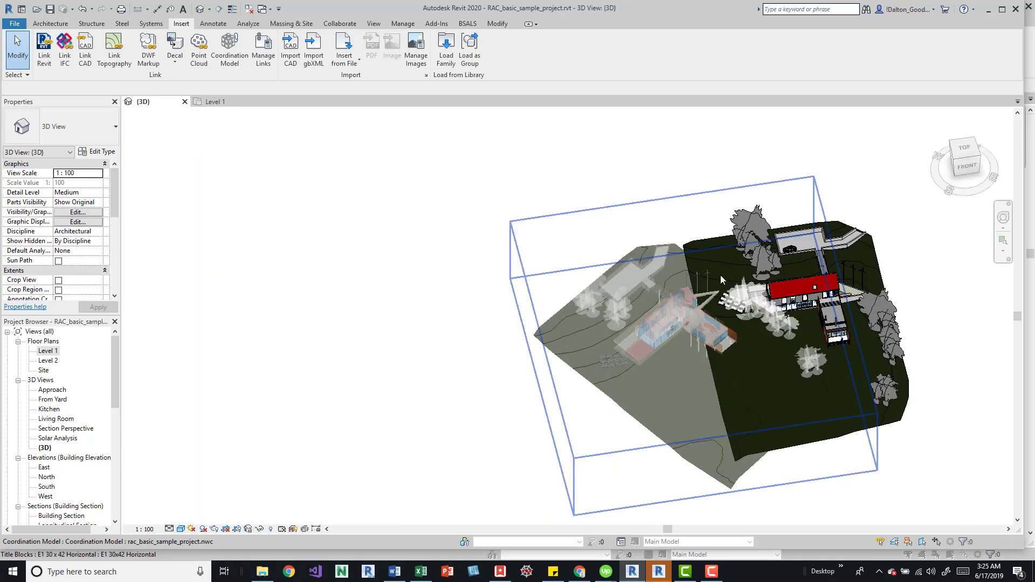
pyautogui.moveTo(555, 267); pyautogui.dragTo(752, 245)
pyautogui.moveTo(752, 245); pyautogui.dragTo(623, 266, button='middle')
pyautogui.moveTo(526, 265); pyautogui.dragTo(421, 266)
pyautogui.click(696, 189)
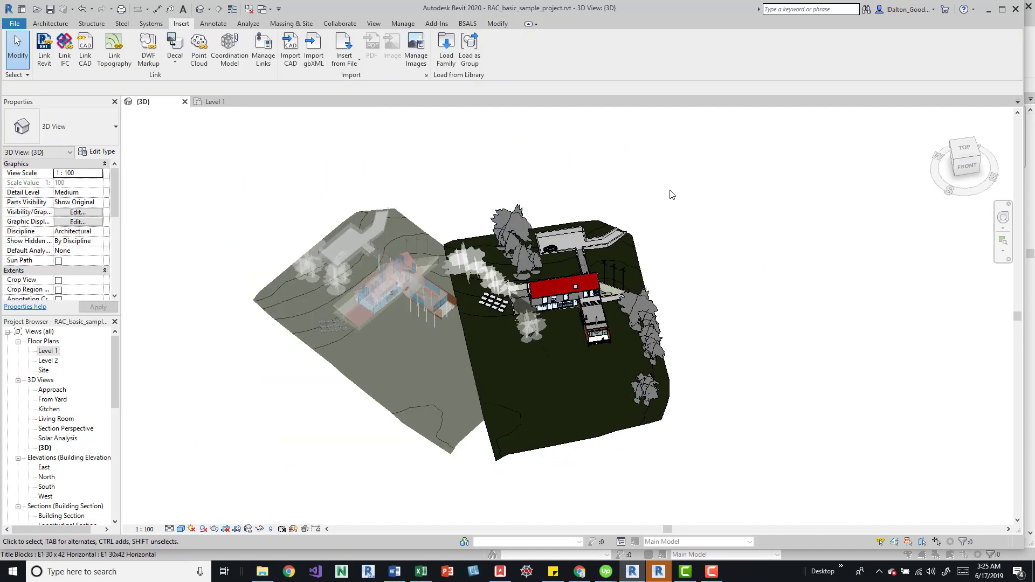
# Turn off the visibility of all model categories in the 3D view, leaving only the coordination model displayed
pyautogui.press('v')
pyautogui.press('g')
pyautogui.click(345, 220)
pyautogui.click(348, 204)
pyautogui.click(339, 356)
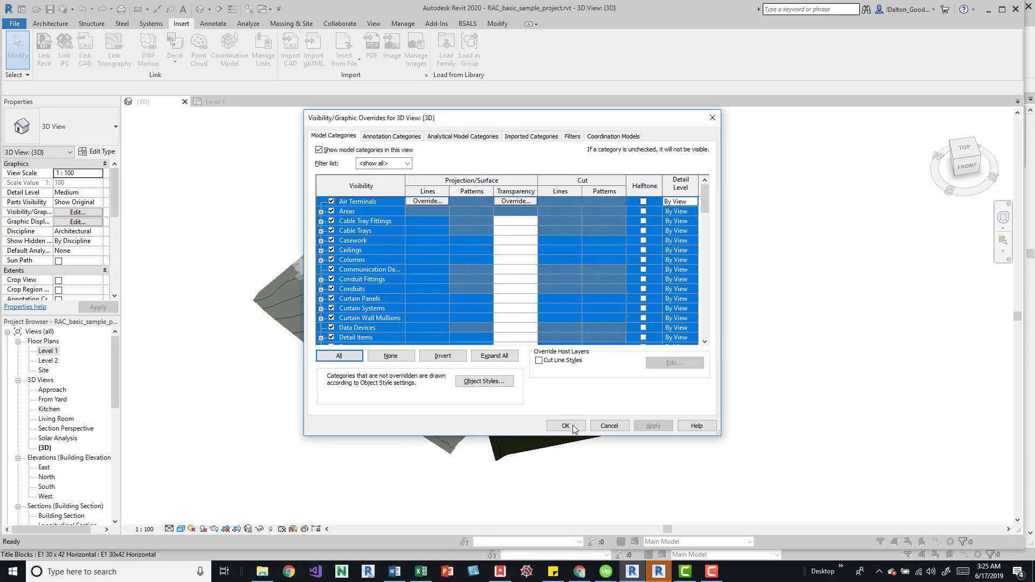
pyautogui.click(331, 279)
pyautogui.click(566, 426)
pyautogui.click(408, 275)
pyautogui.press('Escape')
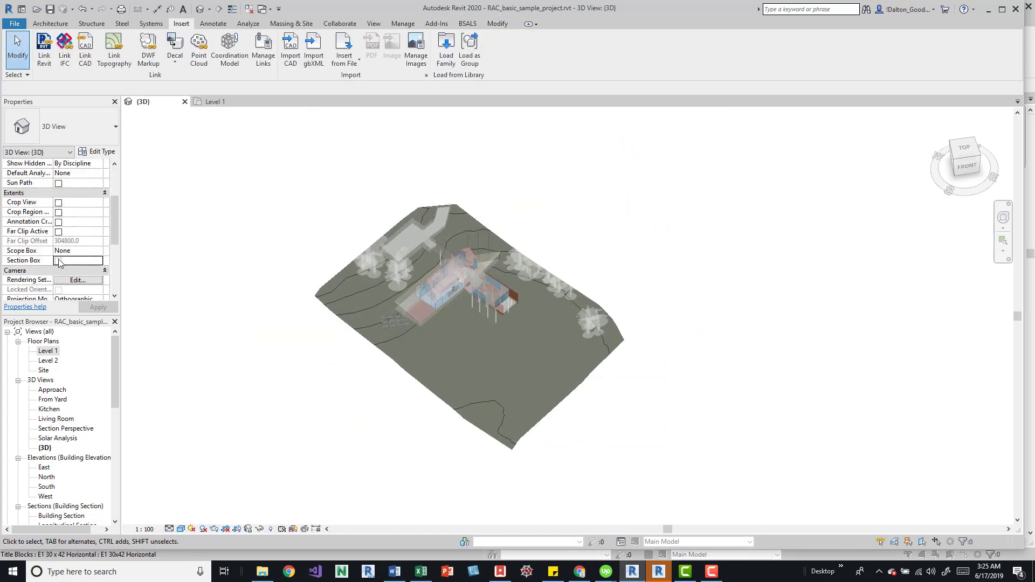
# Enable the 3D view's section box and check the Section Boxes annotation category in the visibility overrides
pyautogui.hotkey('ctrl', 'Left')
pyautogui.press('Escape')
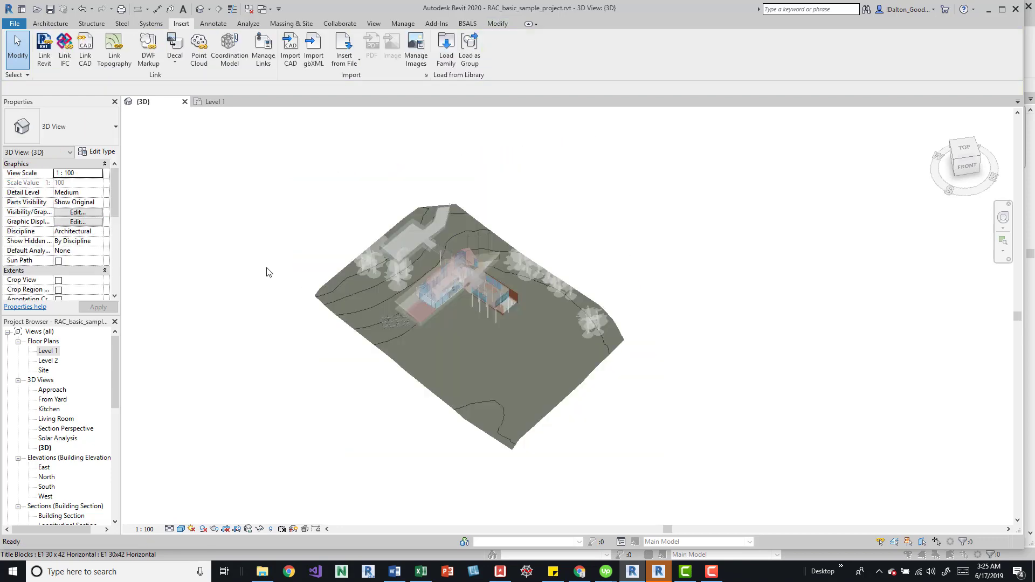
pyautogui.press('v')
pyautogui.press('g')
pyautogui.click(392, 136)
pyautogui.click(363, 261)
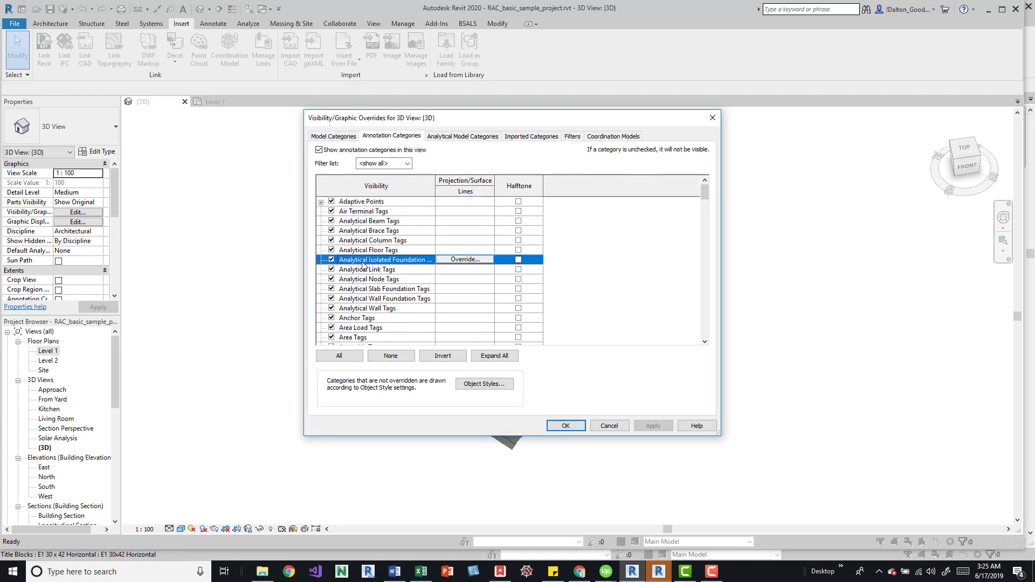
pyautogui.press('s')
pyautogui.scroll(-2, 364, 251)
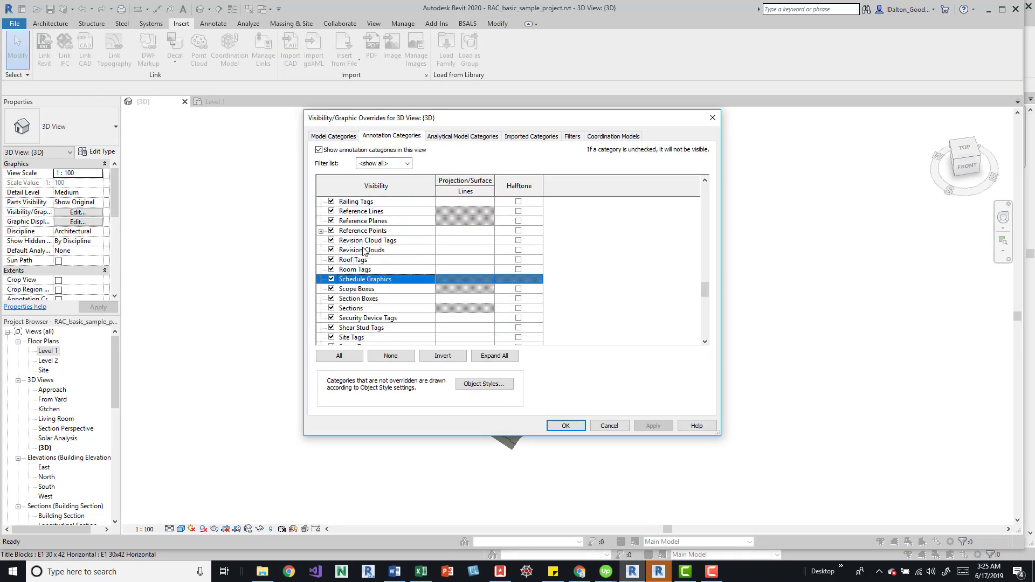
pyautogui.press('Escape')
# Examine the coordination model's extents and the Section Box setting in the 3D view's properties
pyautogui.click(582, 178)
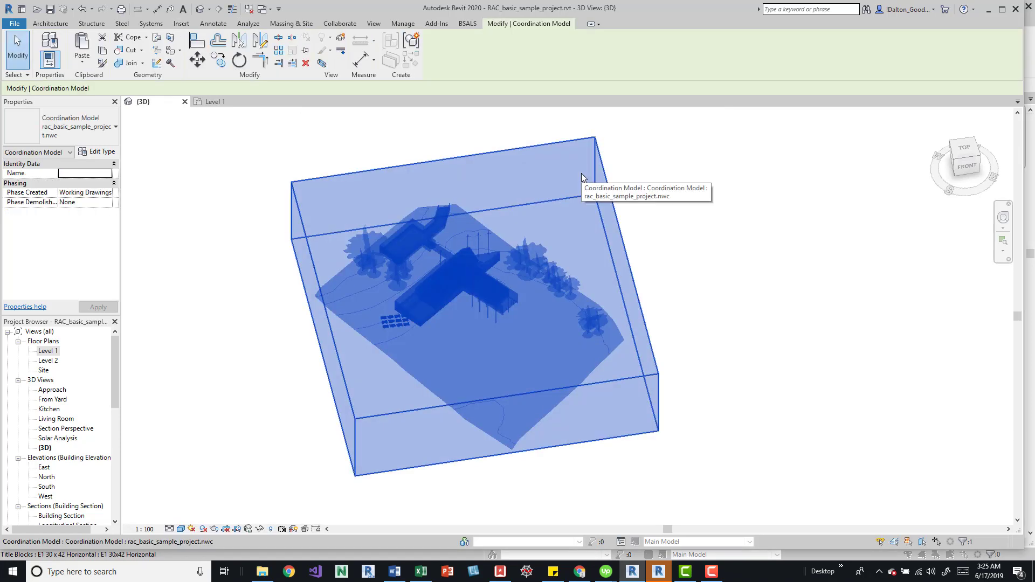
pyautogui.press('Escape')
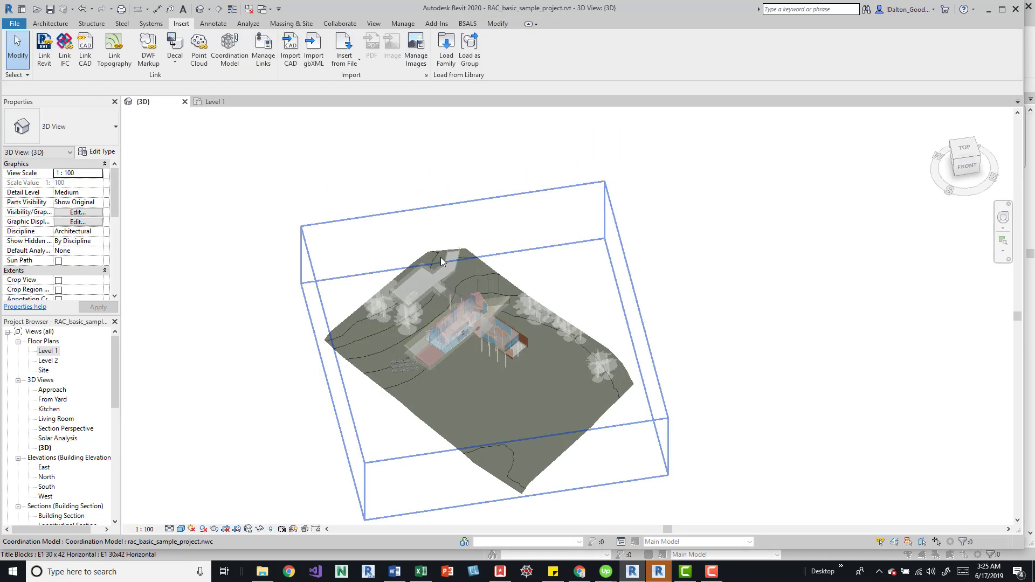
pyautogui.scroll(-4, 97, 248)
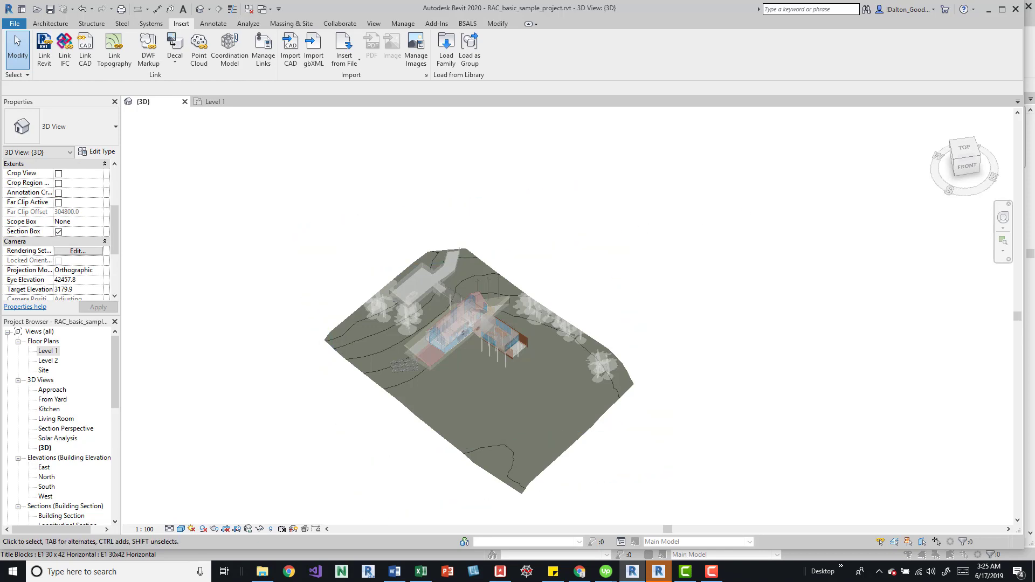
pyautogui.scroll(-1, 495, 347)
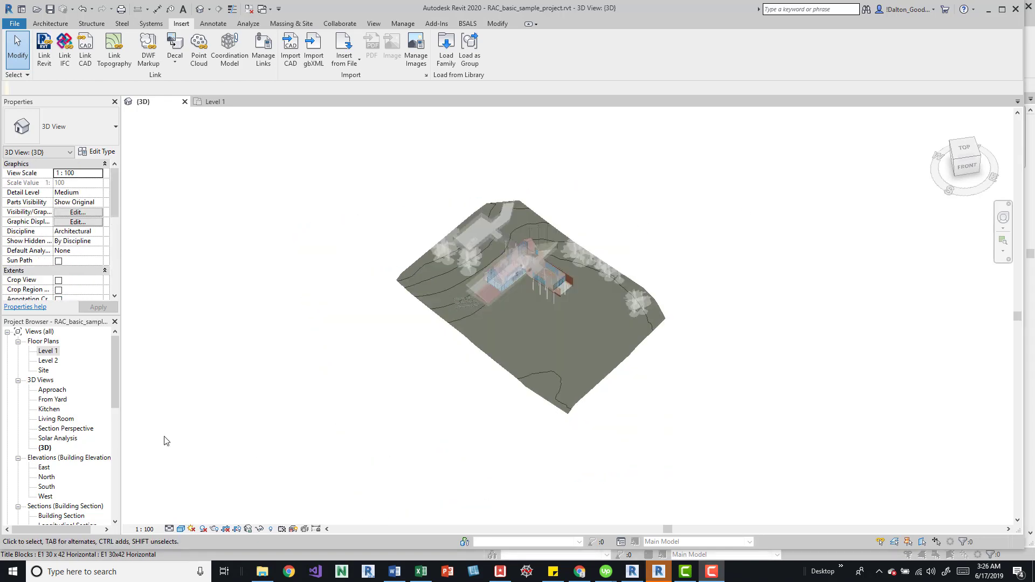
# Reveal hidden elements, unhide the section box in the 3D view, and leave the reveal mode
pyautogui.click(271, 530)
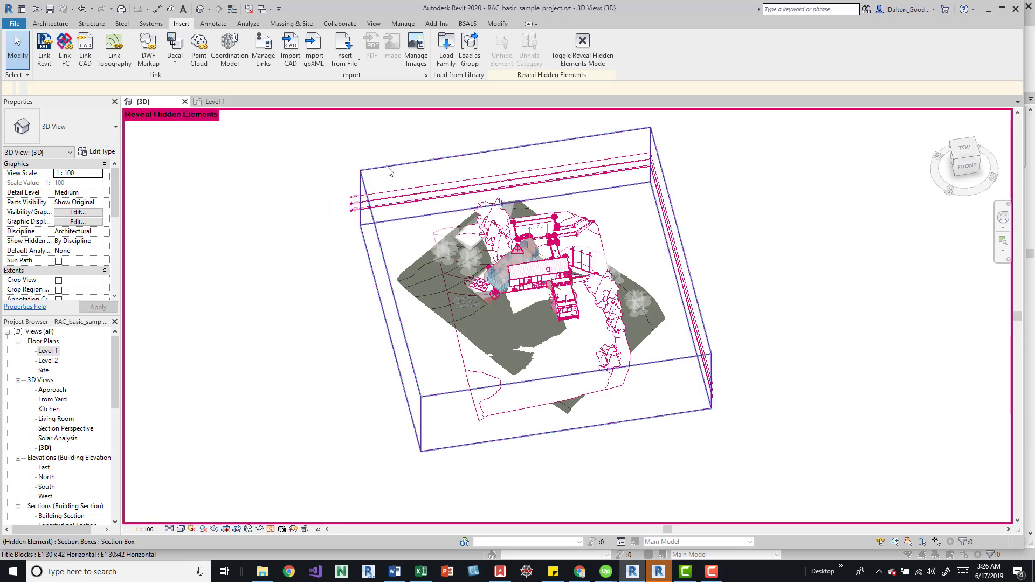
pyautogui.click(374, 171)
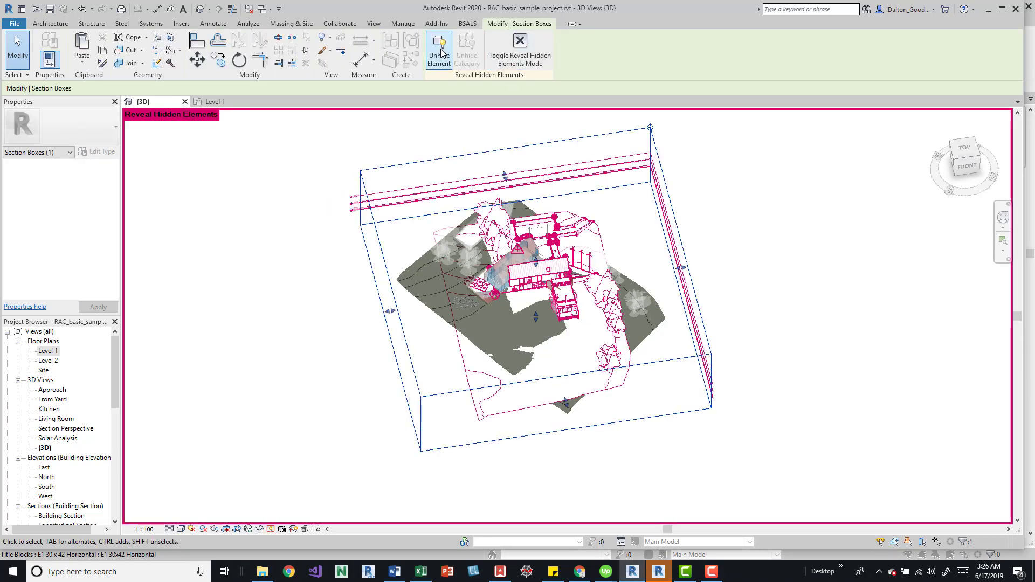
pyautogui.click(250, 196)
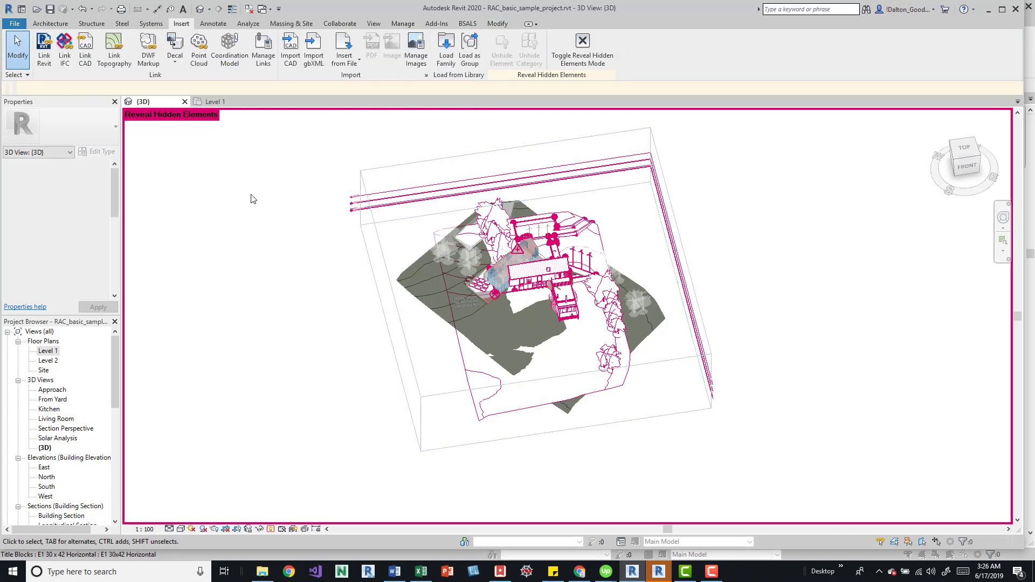
pyautogui.click(271, 529)
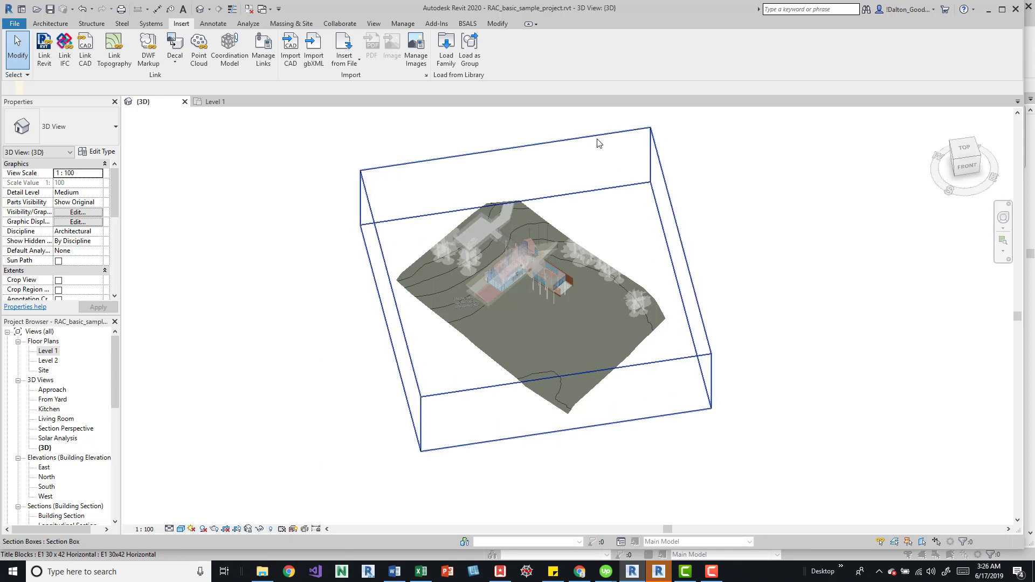
# Tighten the section box around the coordination model's house, pulling in its sides and lowering its top to cut off the roof
pyautogui.keyDown('shift'); pyautogui.moveTo(715, 169); pyautogui.dragTo(596, 148, button='middle'); pyautogui.keyUp('shift')
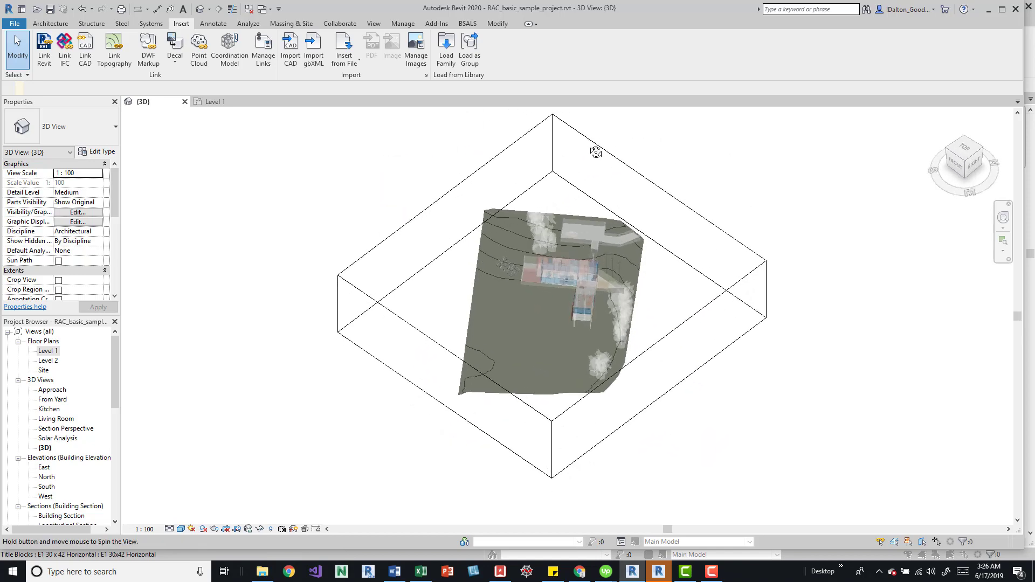
pyautogui.keyDown('shift'); pyautogui.moveTo(654, 241); pyautogui.dragTo(686, 173, button='middle'); pyautogui.keyUp('shift')
pyautogui.click(694, 201)
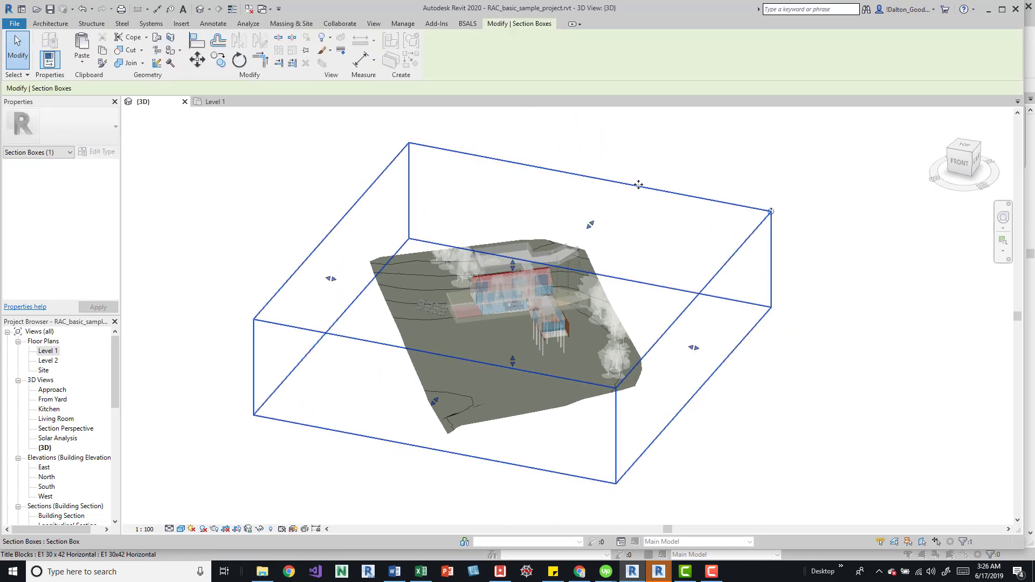
pyautogui.keyDown('shift'); pyautogui.moveTo(624, 178); pyautogui.dragTo(530, 259, button='middle'); pyautogui.keyUp('shift')
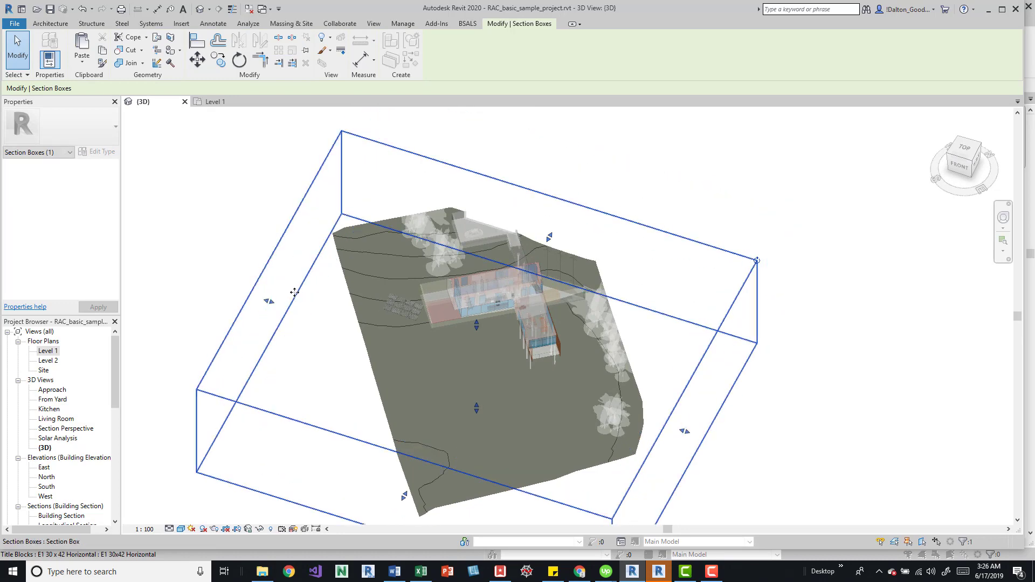
pyautogui.moveTo(269, 301); pyautogui.dragTo(392, 340)
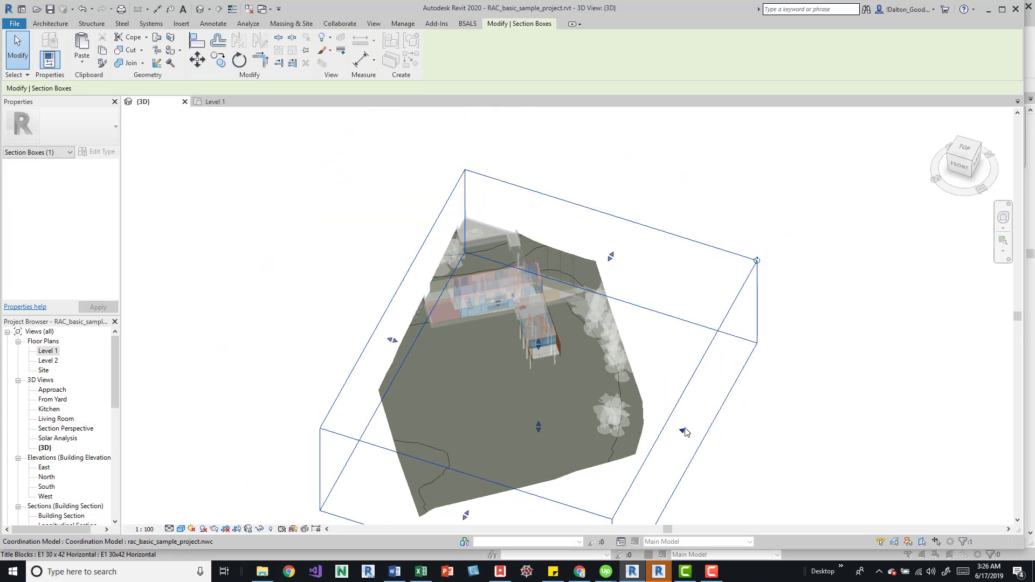
pyautogui.moveTo(685, 431); pyautogui.dragTo(568, 395)
pyautogui.keyDown('shift'); pyautogui.moveTo(407, 501); pyautogui.dragTo(548, 377, button='middle'); pyautogui.keyUp('shift')
pyautogui.scroll(5, 471, 258)
pyautogui.click(527, 167)
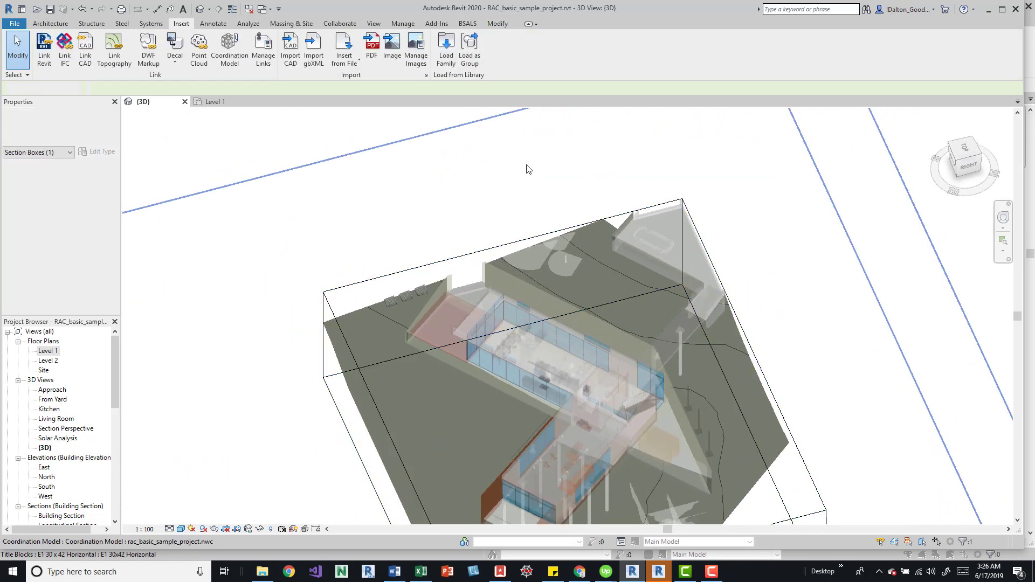
# Examine the cut-open house interior of the coordination model from several angles
pyautogui.keyDown('shift'); pyautogui.moveTo(478, 199); pyautogui.dragTo(531, 270, button='middle'); pyautogui.keyUp('shift')
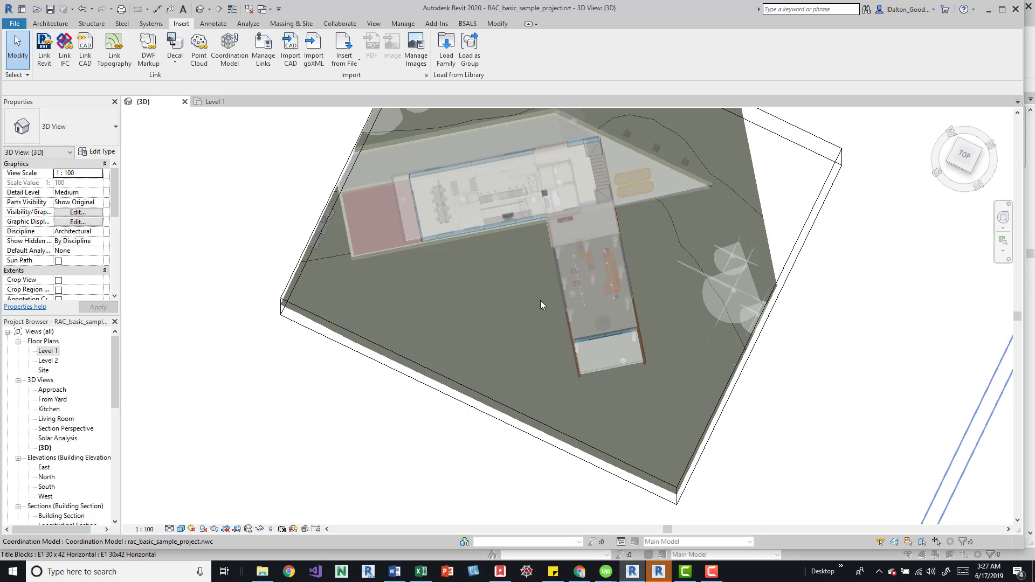
pyautogui.keyDown('shift'); pyautogui.moveTo(527, 336); pyautogui.dragTo(543, 276, button='middle'); pyautogui.keyUp('shift')
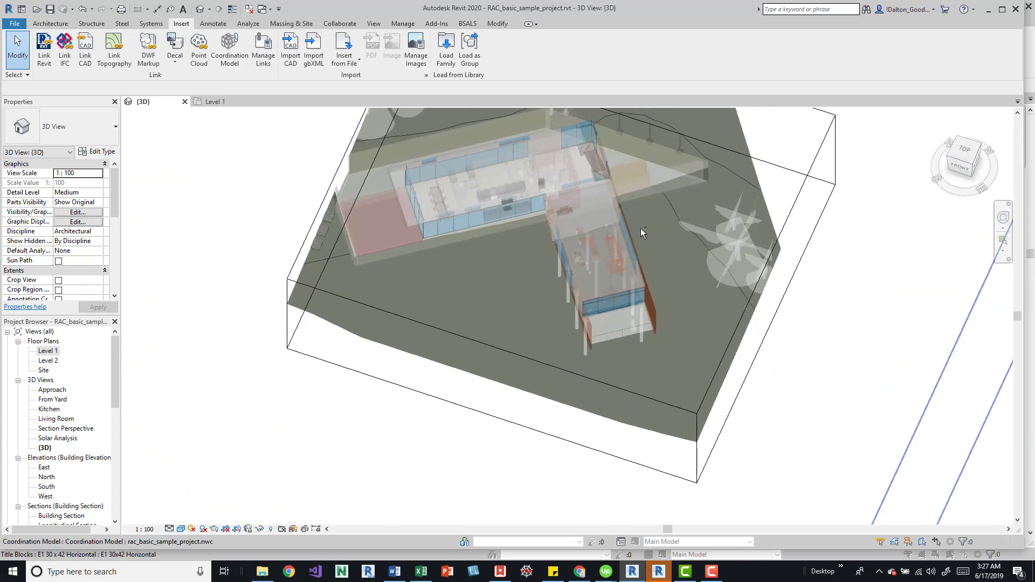
pyautogui.keyDown('shift'); pyautogui.moveTo(634, 238); pyautogui.dragTo(527, 181, button='middle'); pyautogui.keyUp('shift')
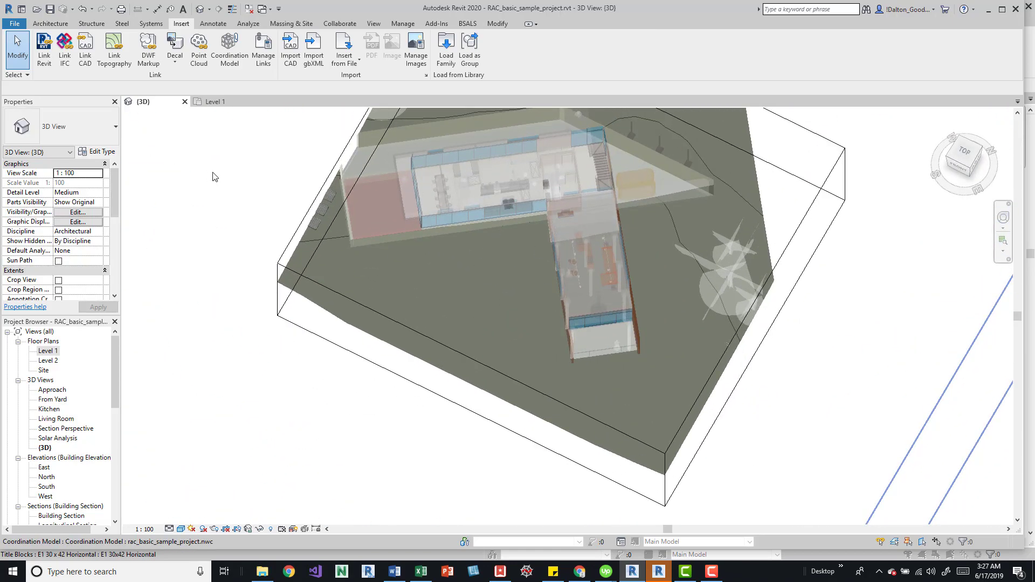
# Review the rac_basic_sample_project.nwc entry in the coordination model manager and inspect the sectioned house again in 3D
pyautogui.click(229, 47)
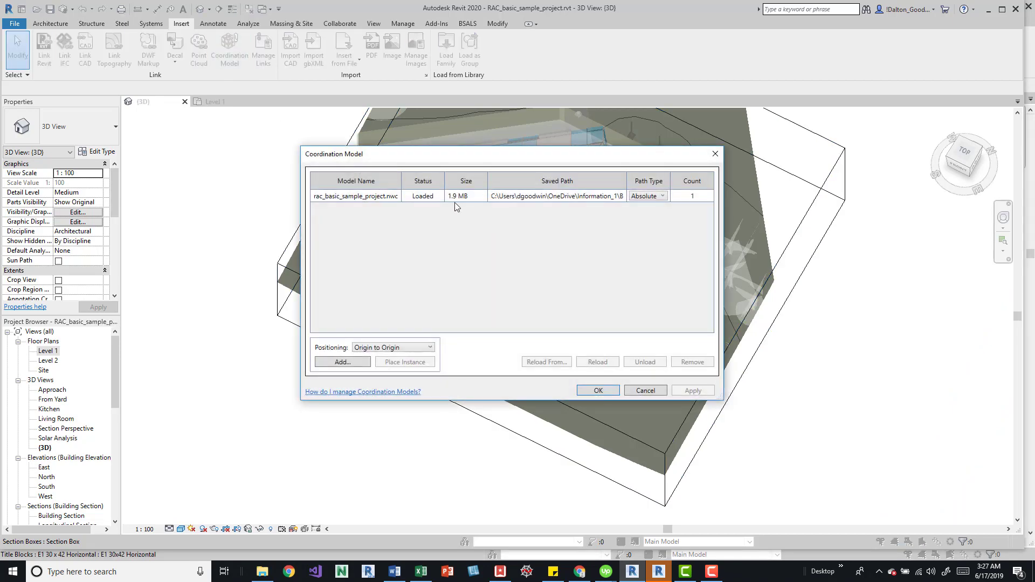
pyautogui.press('Return')
pyautogui.moveTo(642, 234); pyautogui.dragTo(580, 453, button='middle')
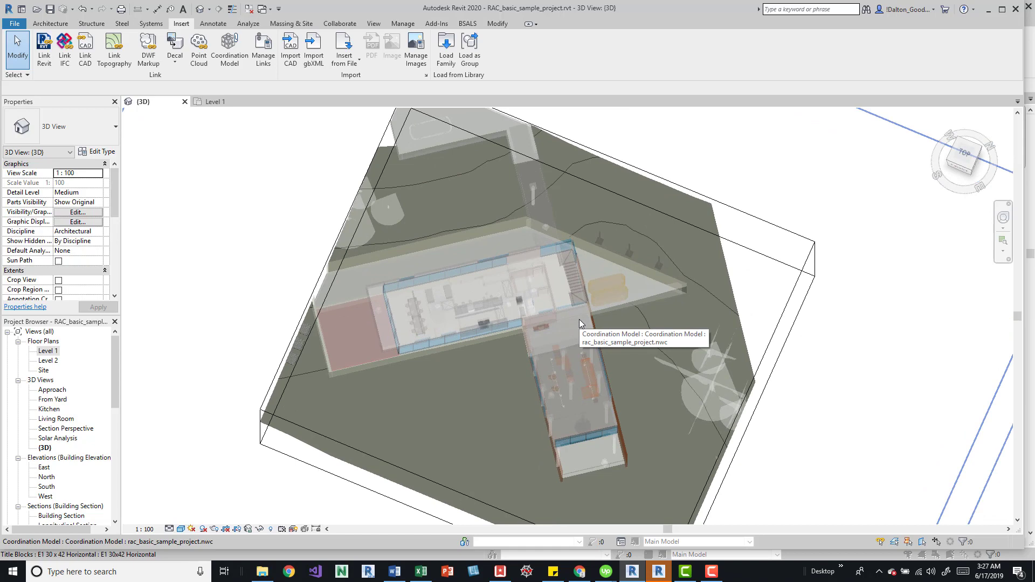
pyautogui.keyDown('shift'); pyautogui.moveTo(584, 322); pyautogui.dragTo(617, 226, button='middle'); pyautogui.keyUp('shift')
pyautogui.scroll(-1, 617, 225)
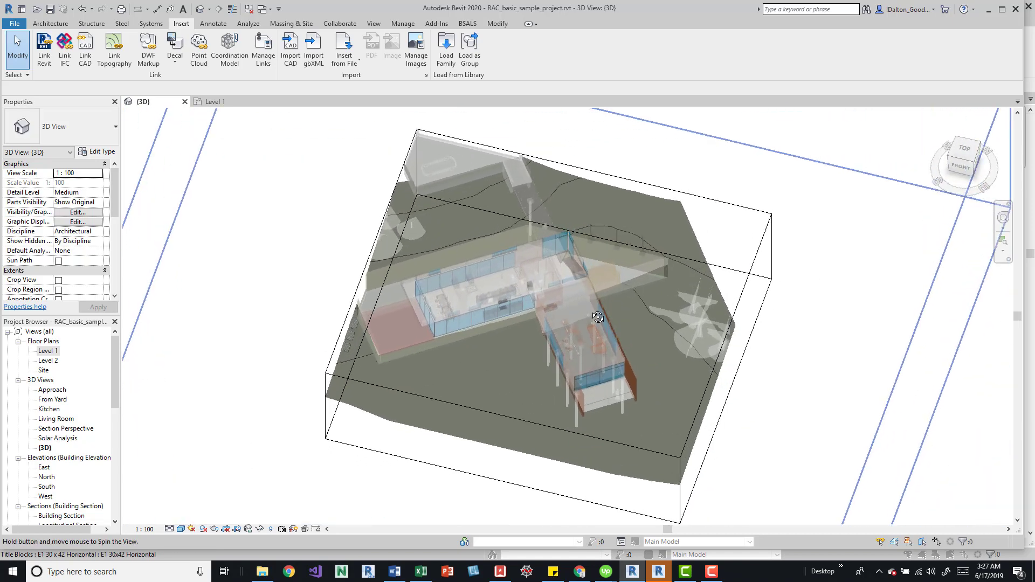